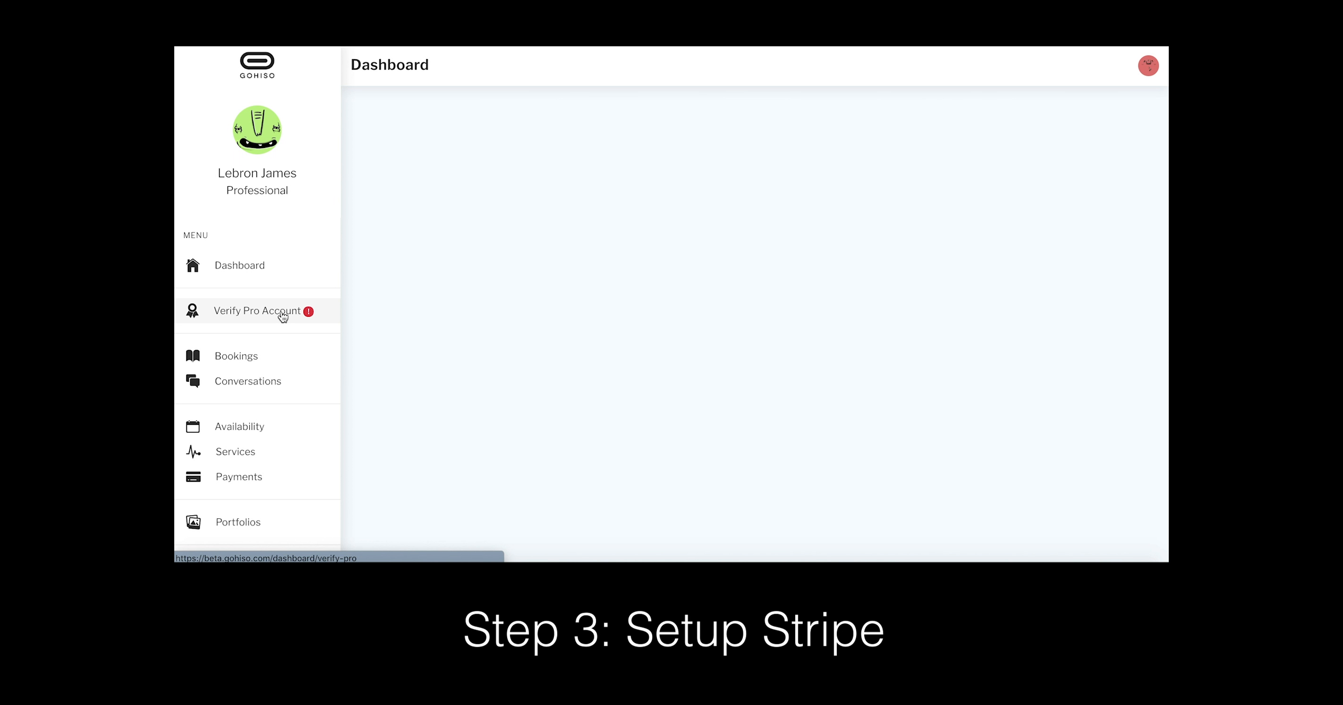
Step: Go to the services section and start creating a new service
click(282, 314)
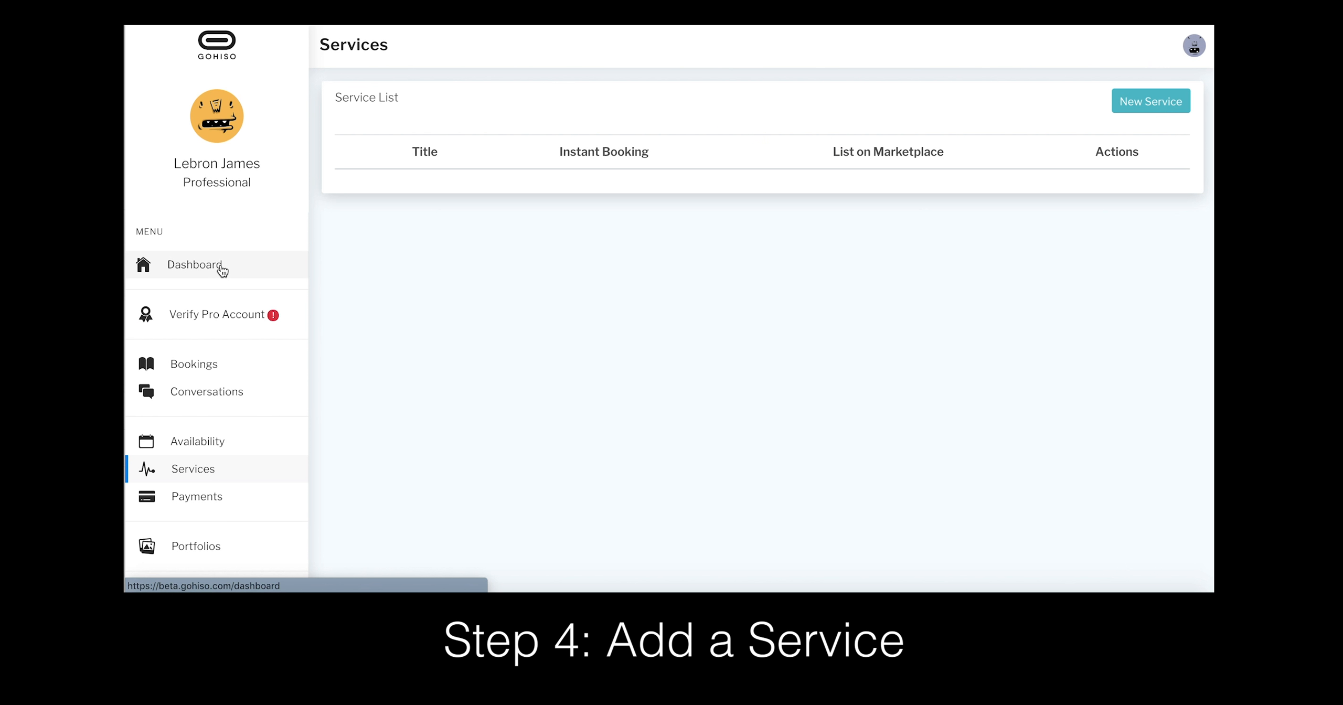
click(225, 265)
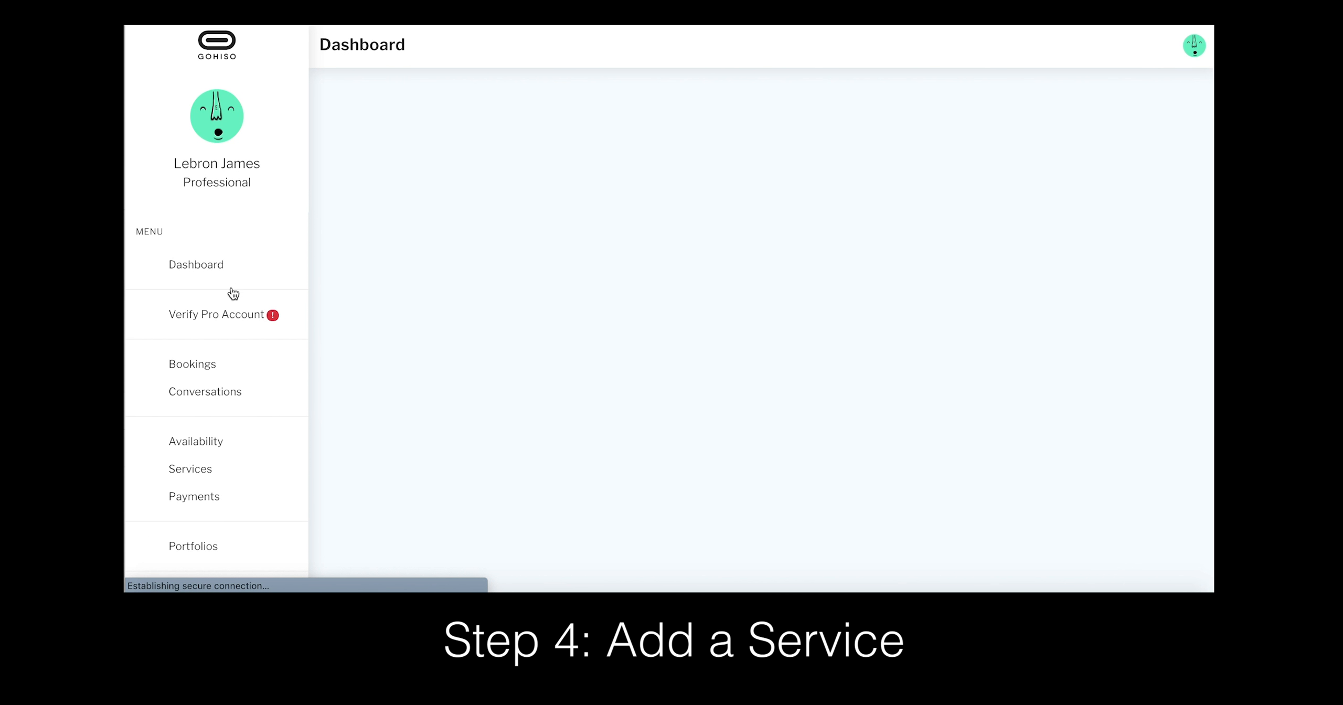
click(224, 478)
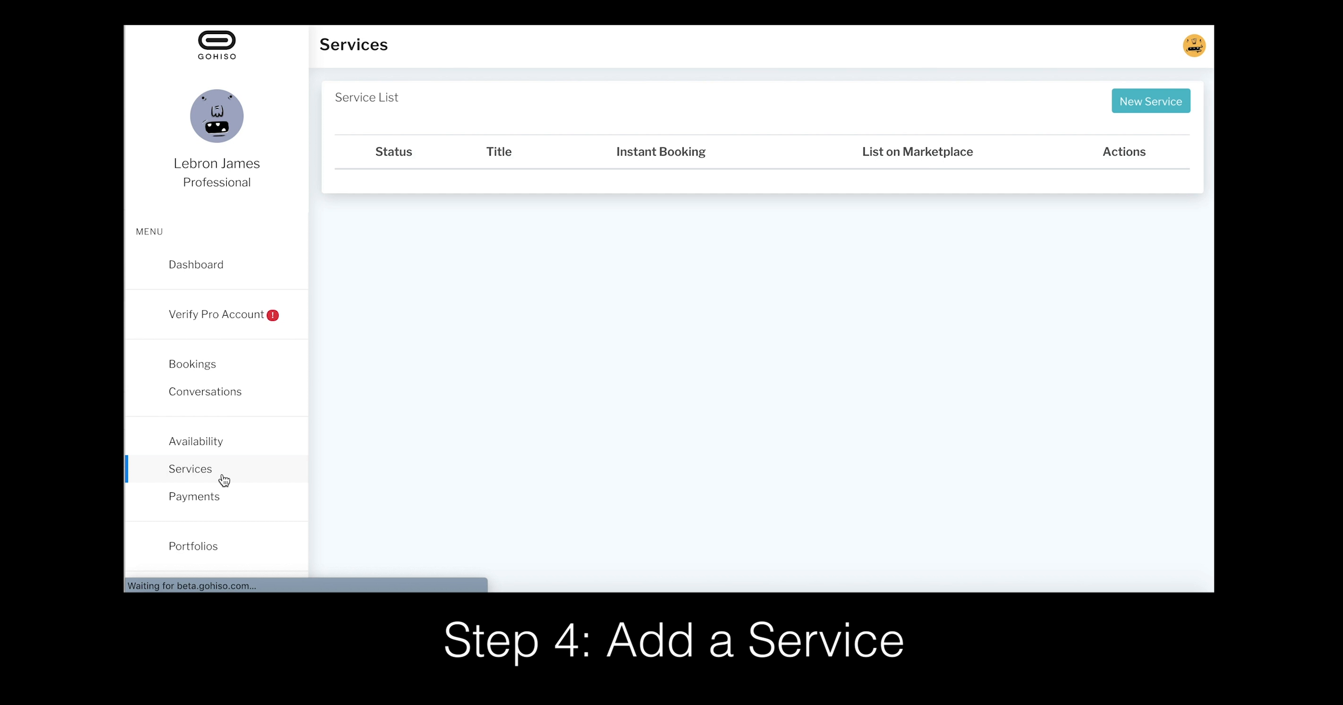
click(1176, 113)
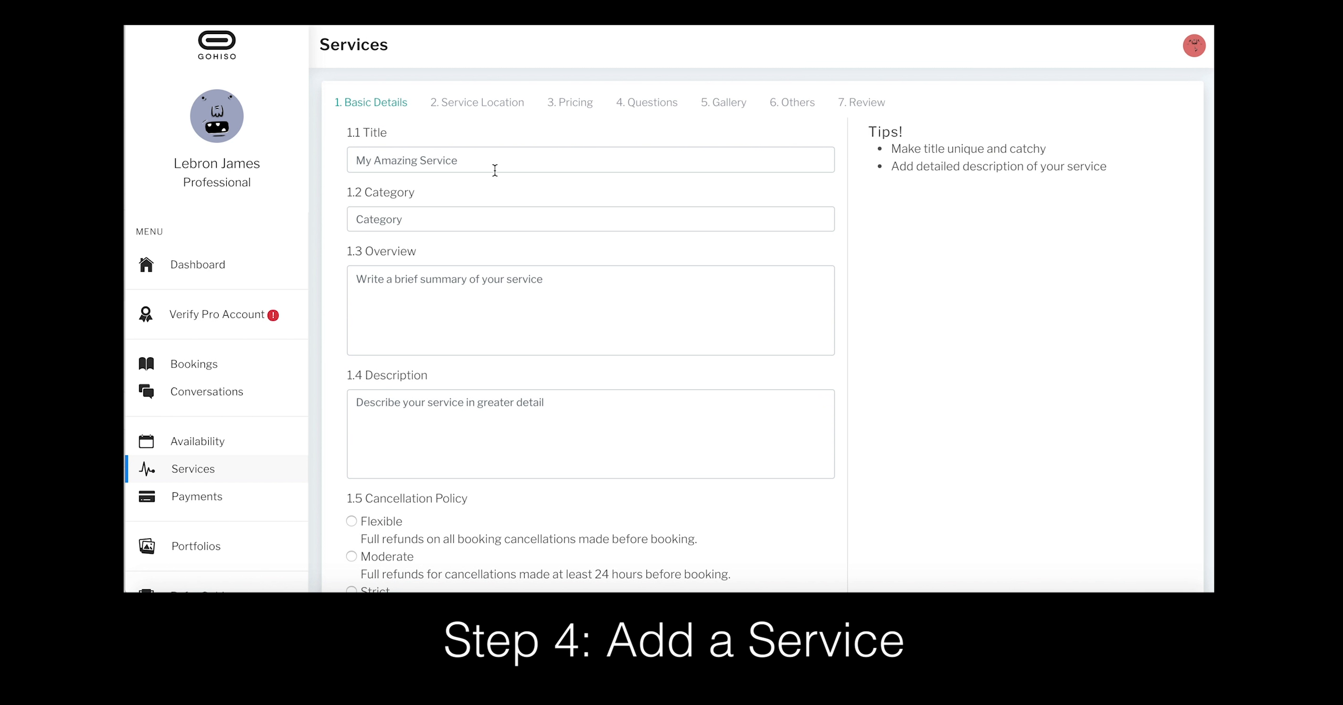
Step: Title the service "Basketball by Lebron" and assign it the Lessons category
click(498, 164)
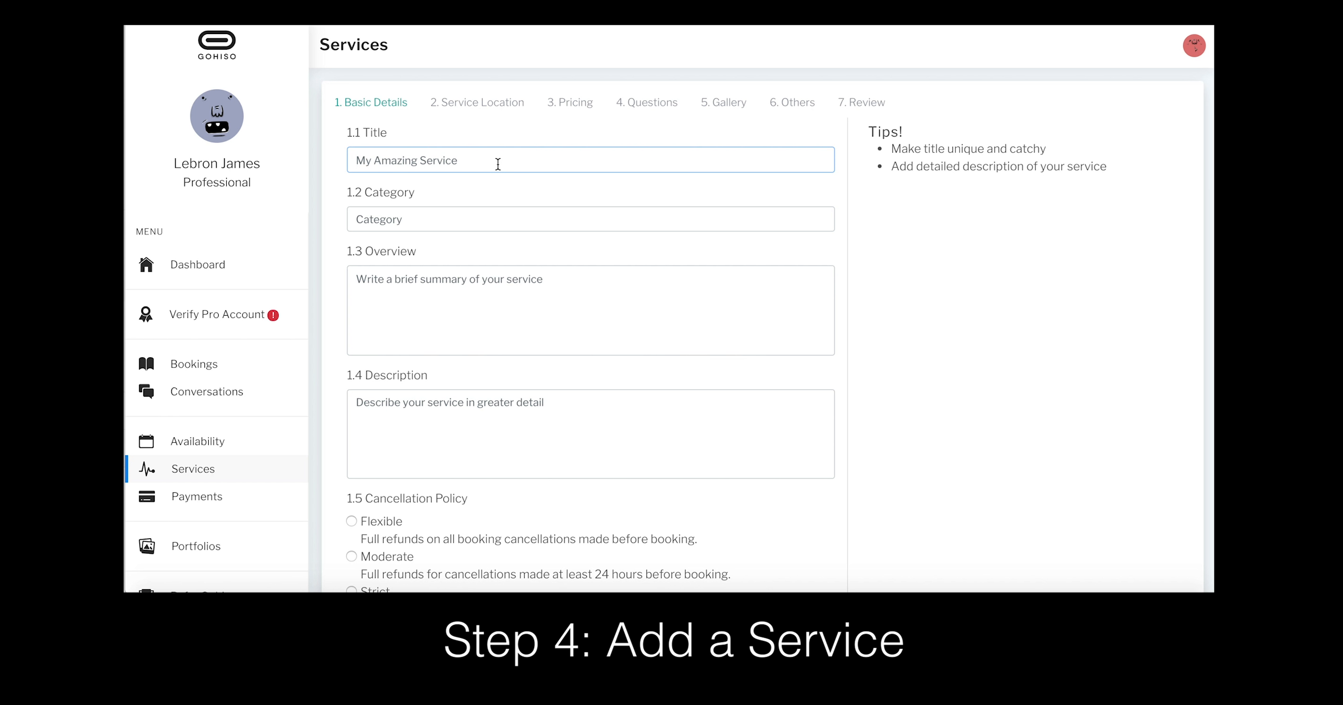
text(Basketball by Lebron)
key(Tab)
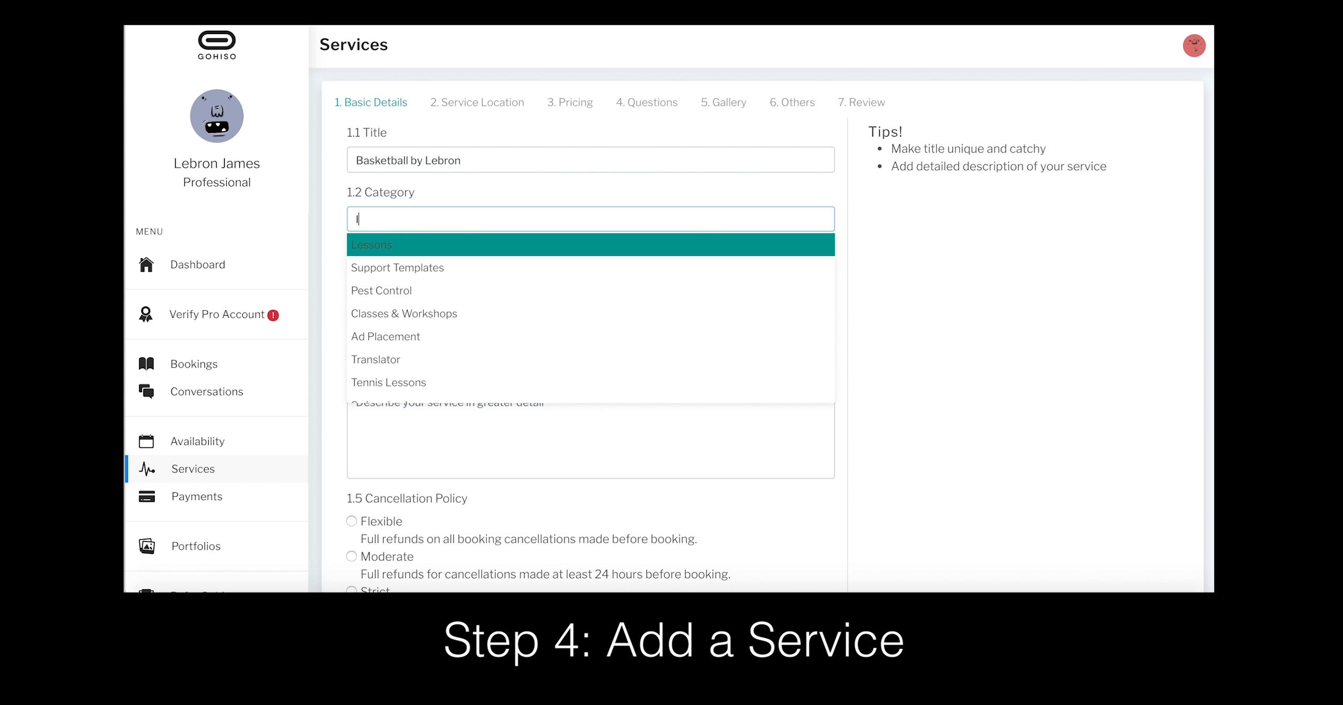
click(405, 254)
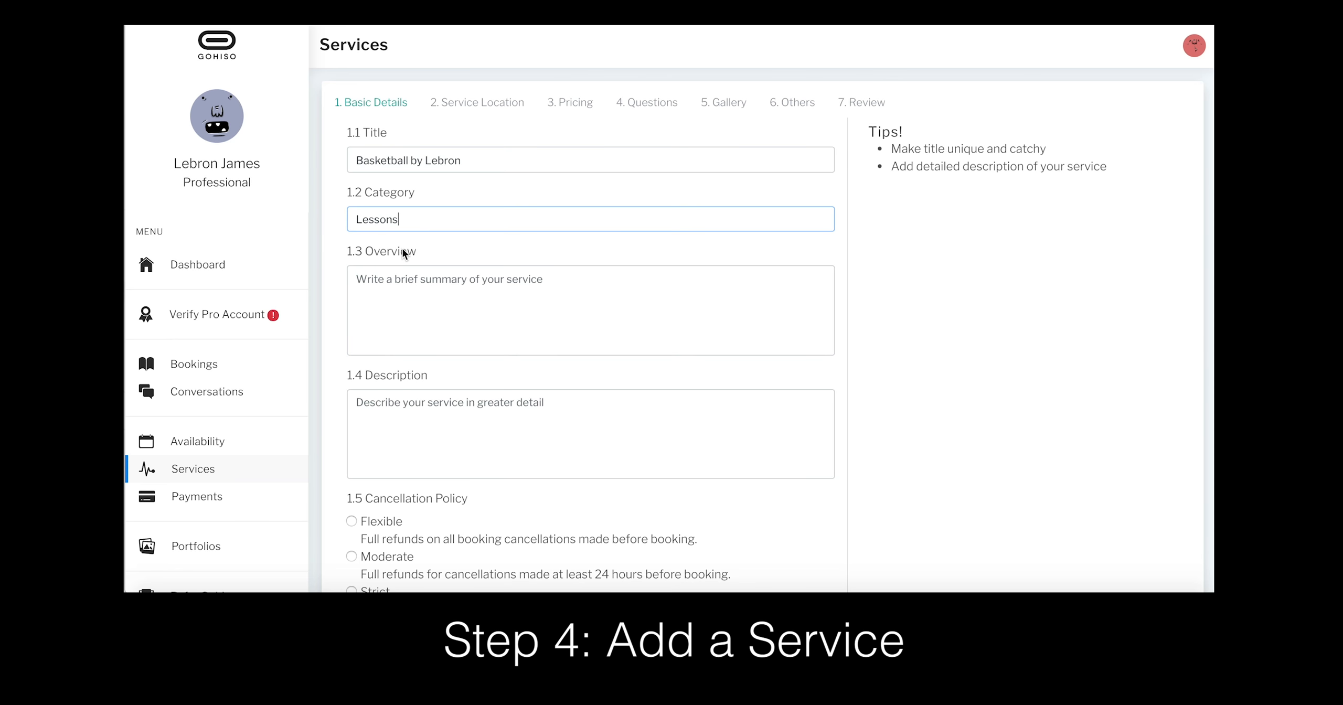
Step: Write the service overview as "Basketball lessons from Lebron"
click(450, 310)
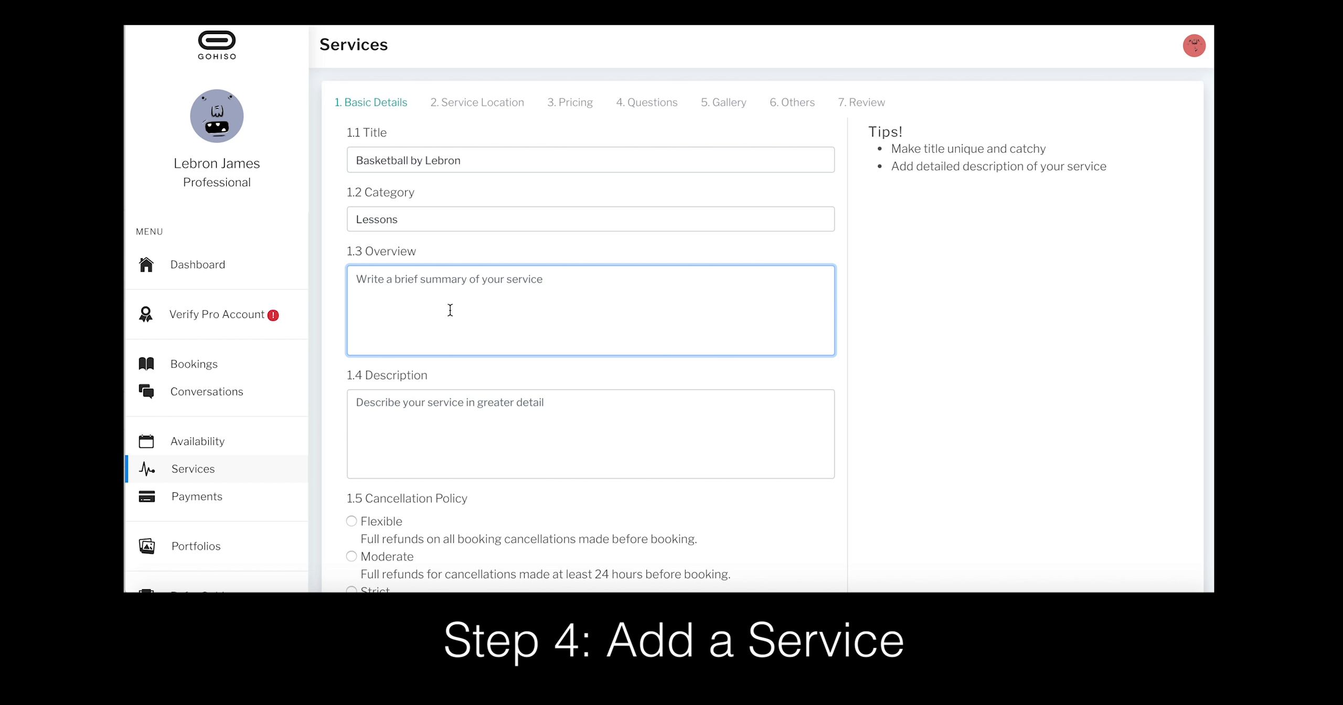
text(Based)
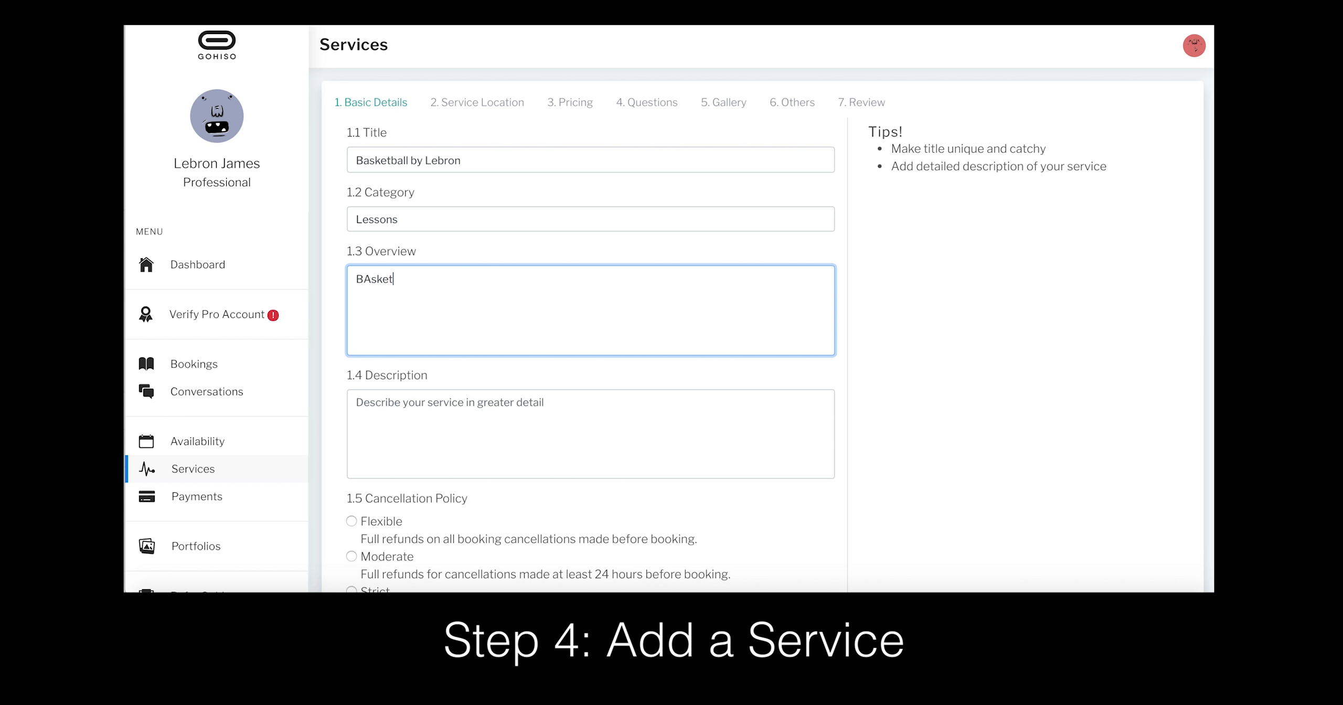
key(BackSpace)
key(BackSpace)
key(BackSpace)
text(ke)
key(BackSpace)
key(BackSpace)
text(sketball lessons from th)
text(e)
key(BackSpace)
key(BackSpace)
key(BackSpace)
text(Lebron)
key(Tab)
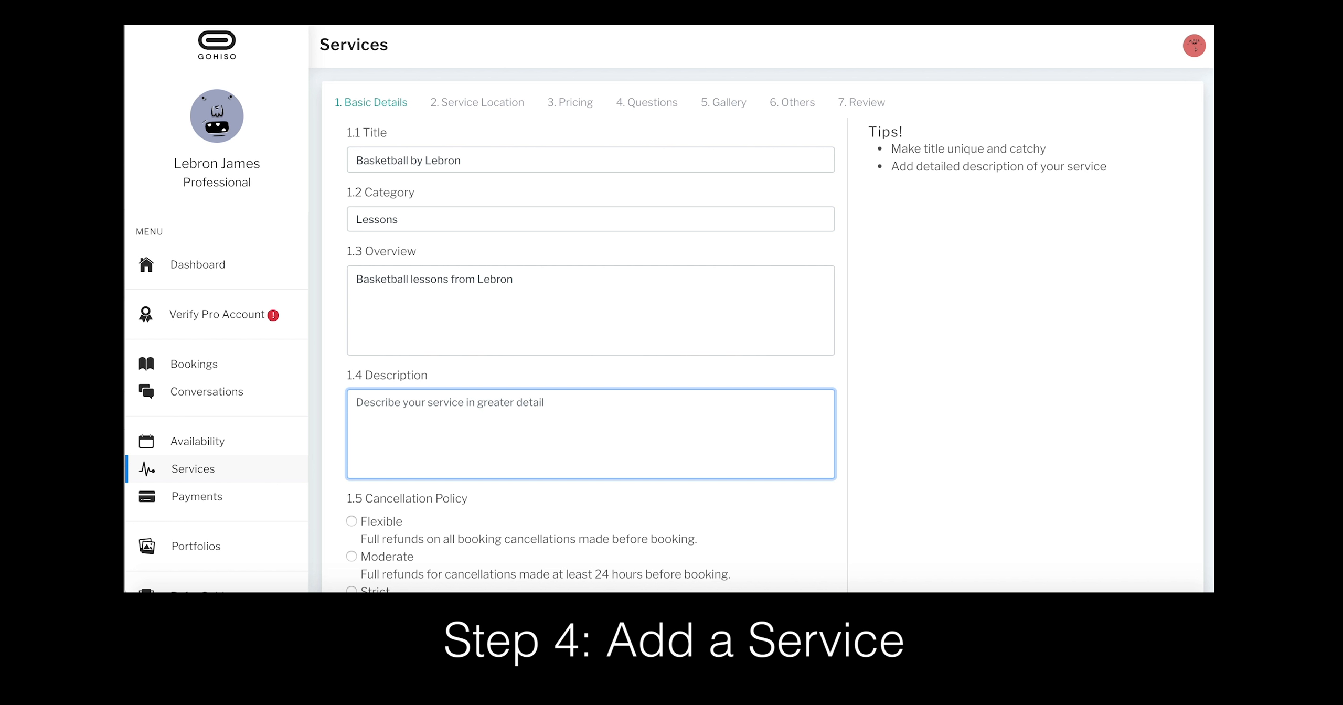
Step: Write the service description as "I have over 20 years of experience... I've coached hundreds... blah blah"
text(I have over )
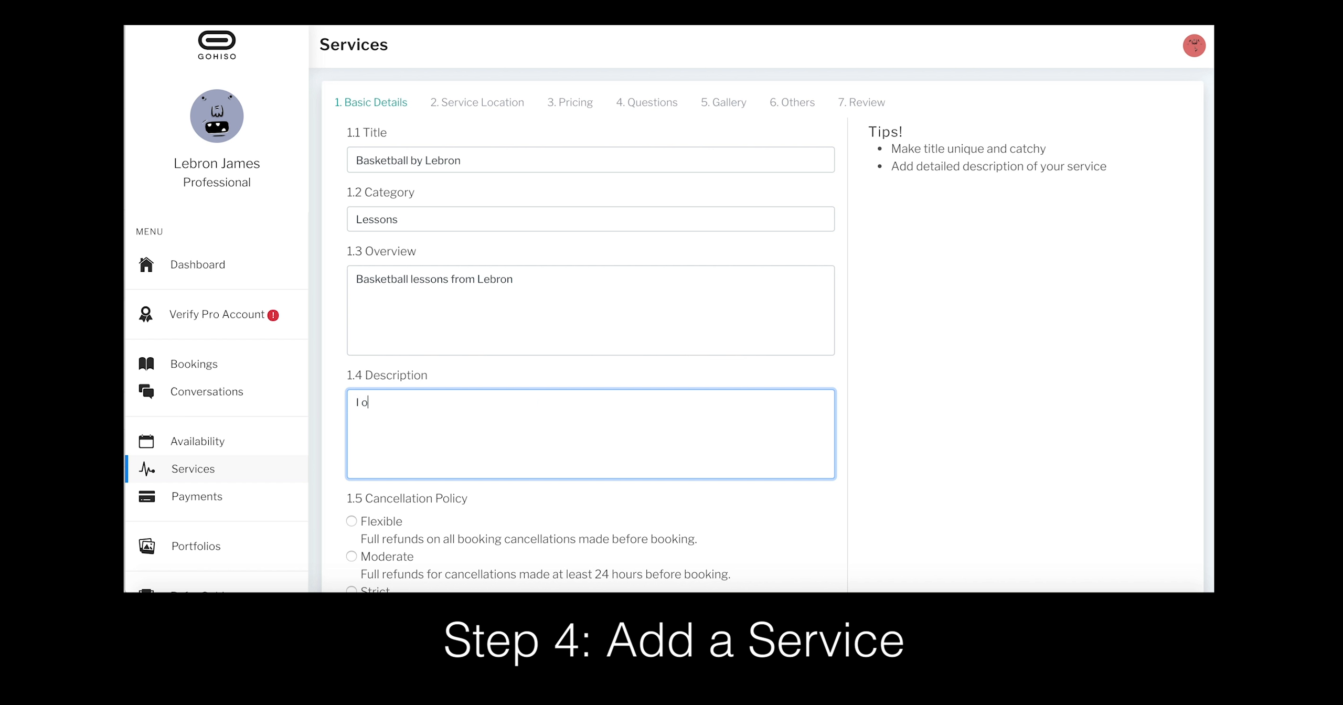
text(20 years of experiencd)
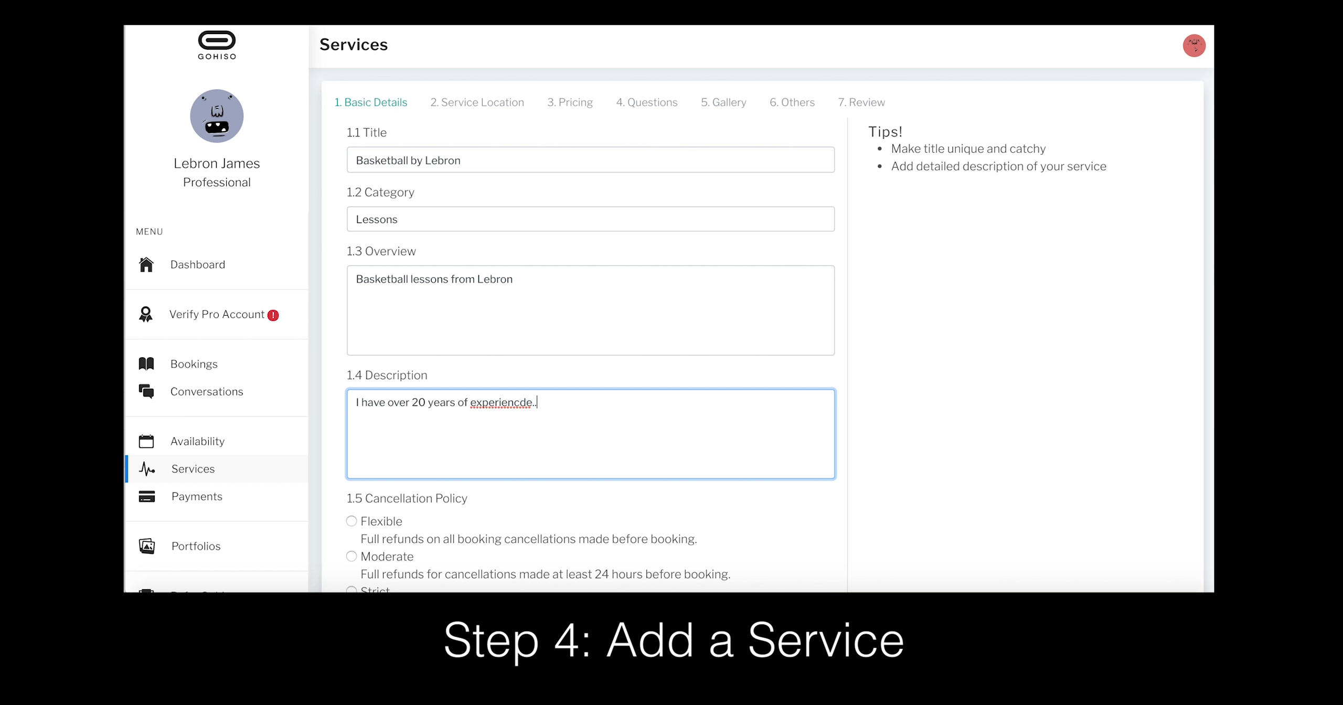
key(BackSpace)
key(BackSpace)
text(e... I've coached hundreds... blah blah)
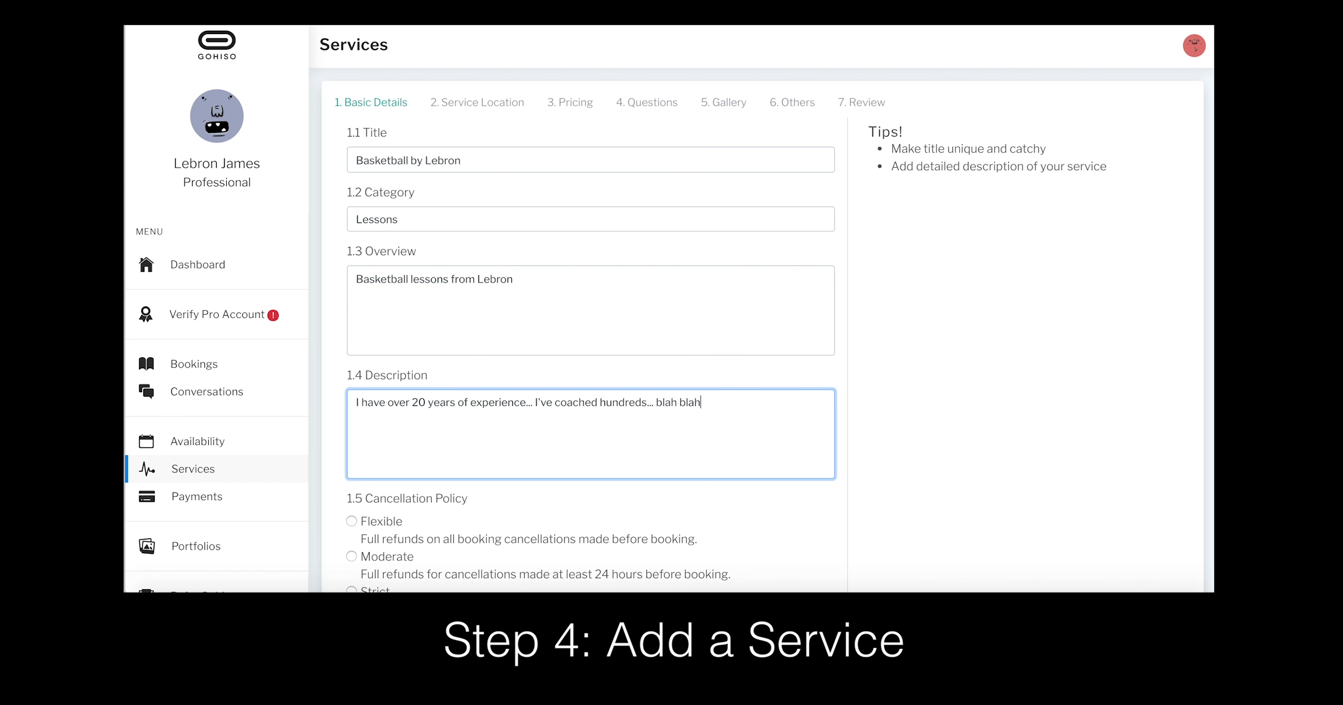
Step: Choose the Flexible cancellation policy and continue to the service location section
scroll(812, 382, down, 3)
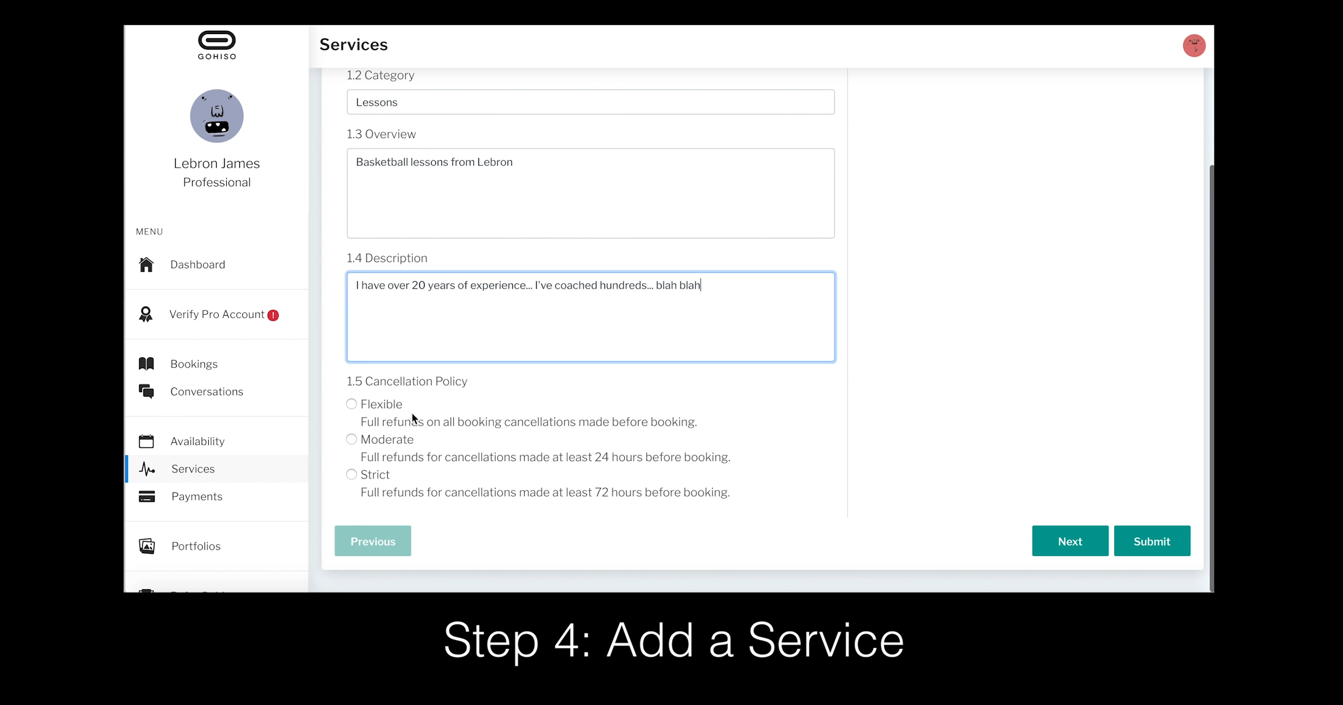
click(353, 406)
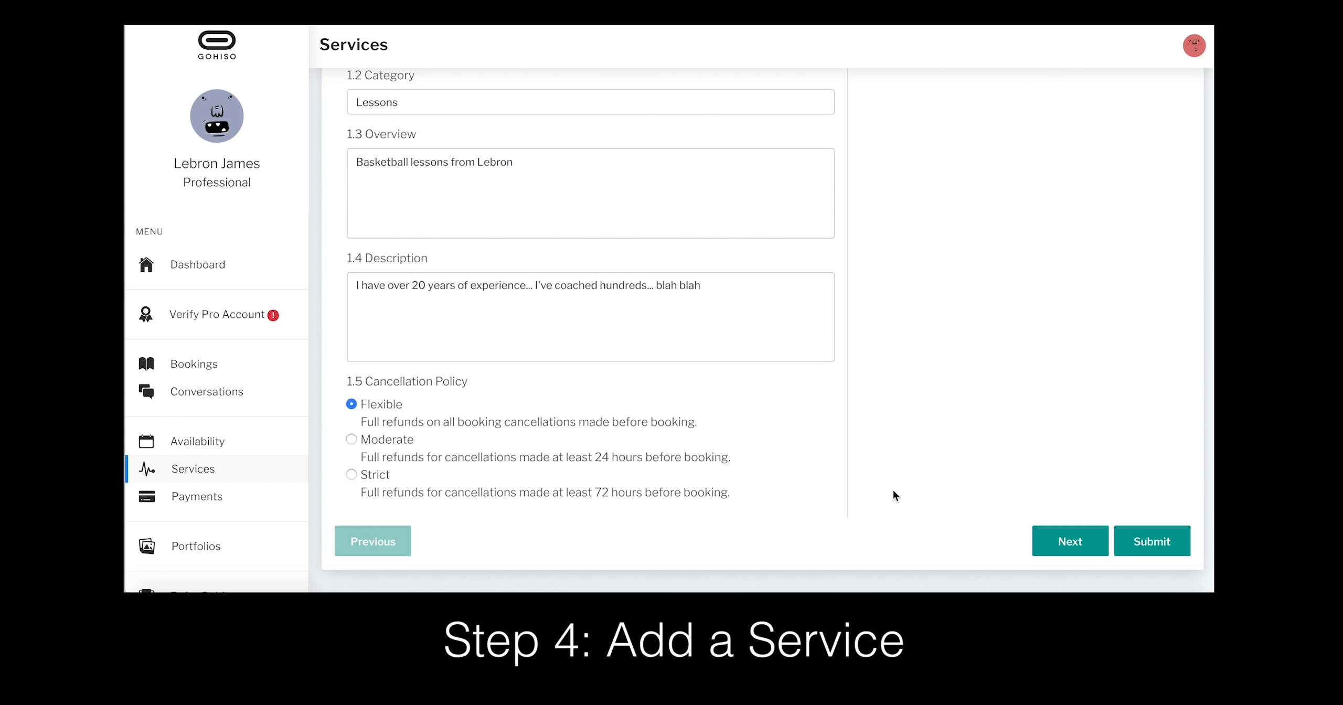
click(1064, 552)
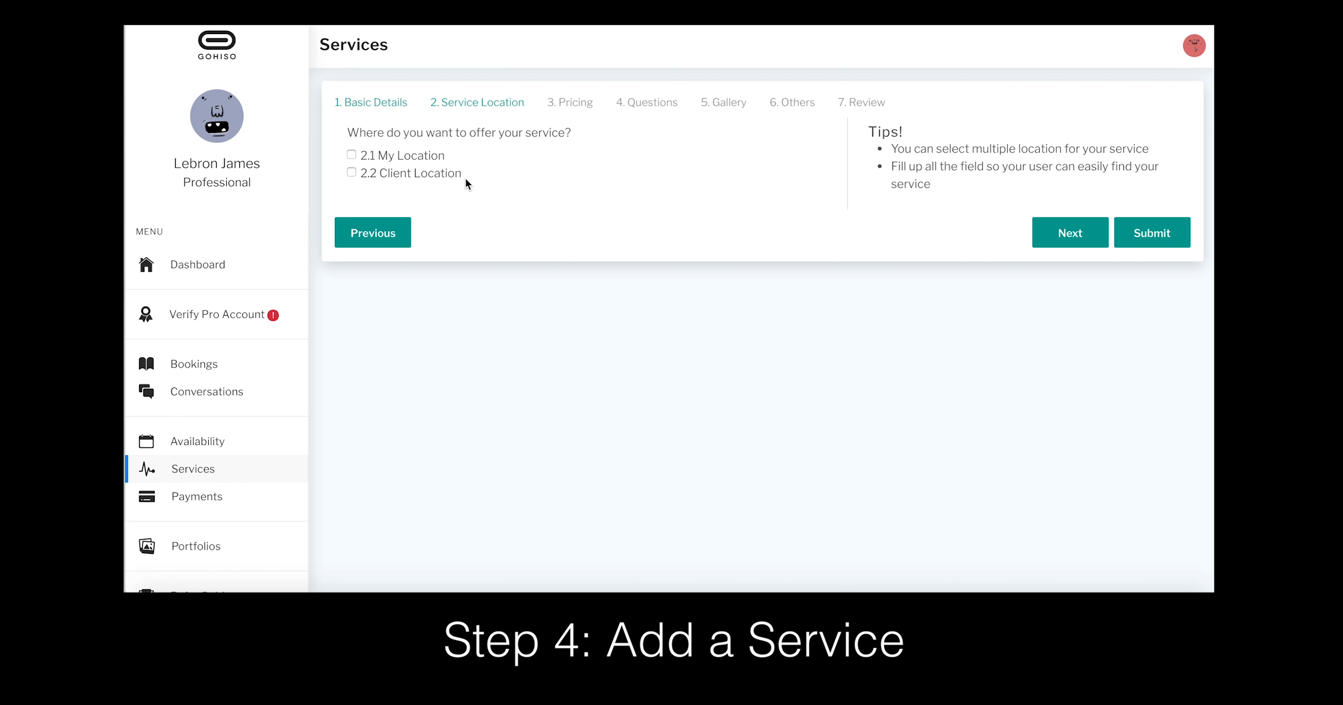
Step: Offer the service only at the client location, with service zip code 90210
click(400, 156)
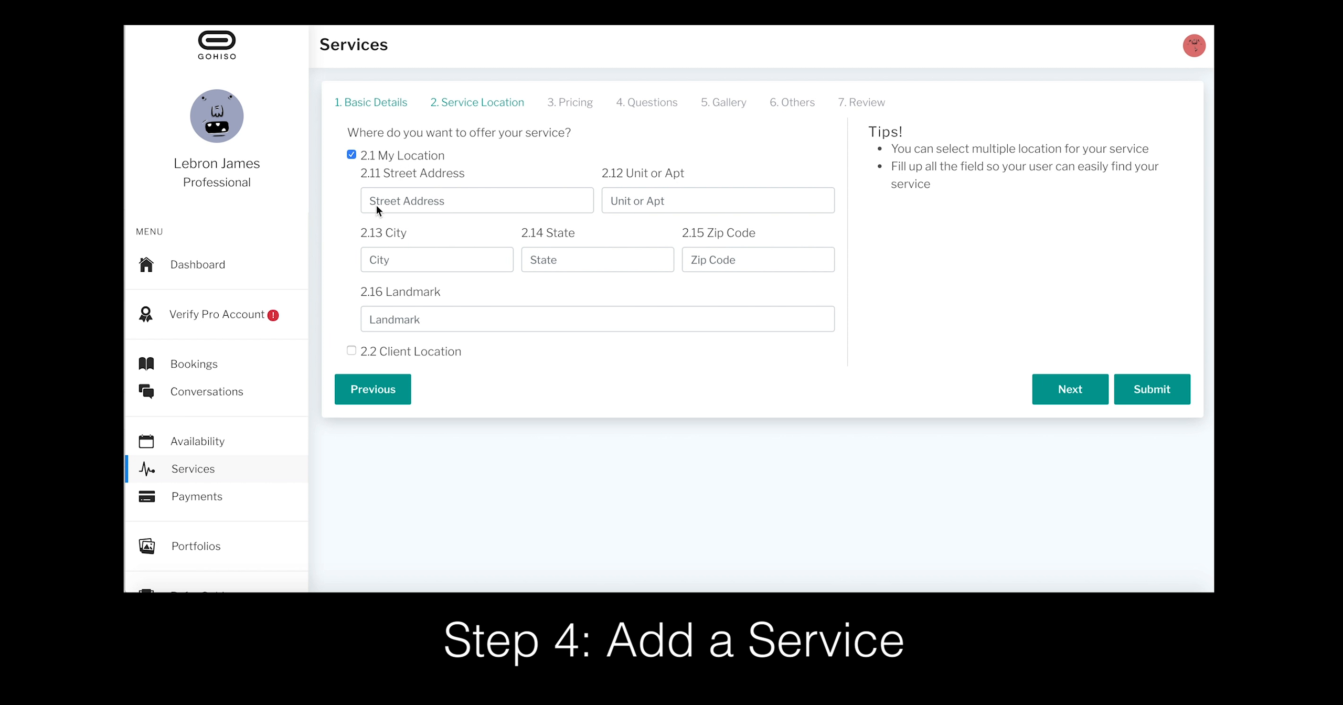
click(351, 155)
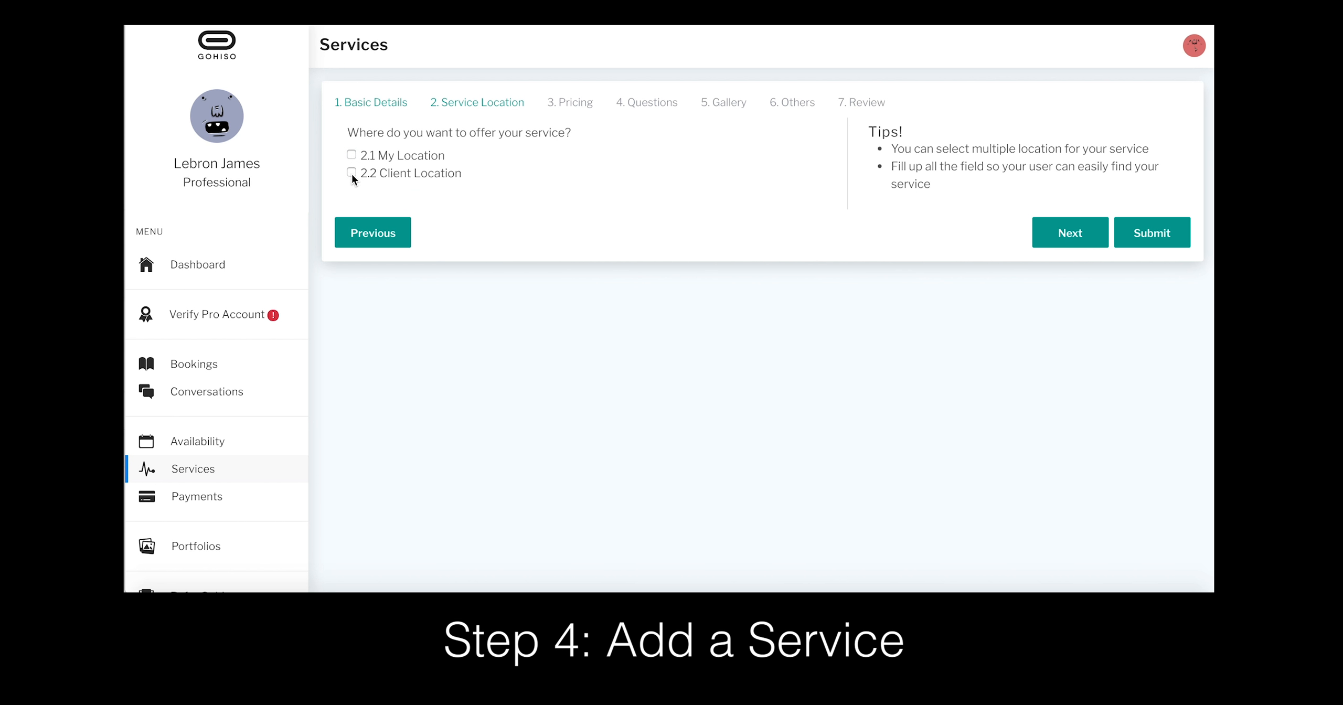
click(351, 174)
click(555, 195)
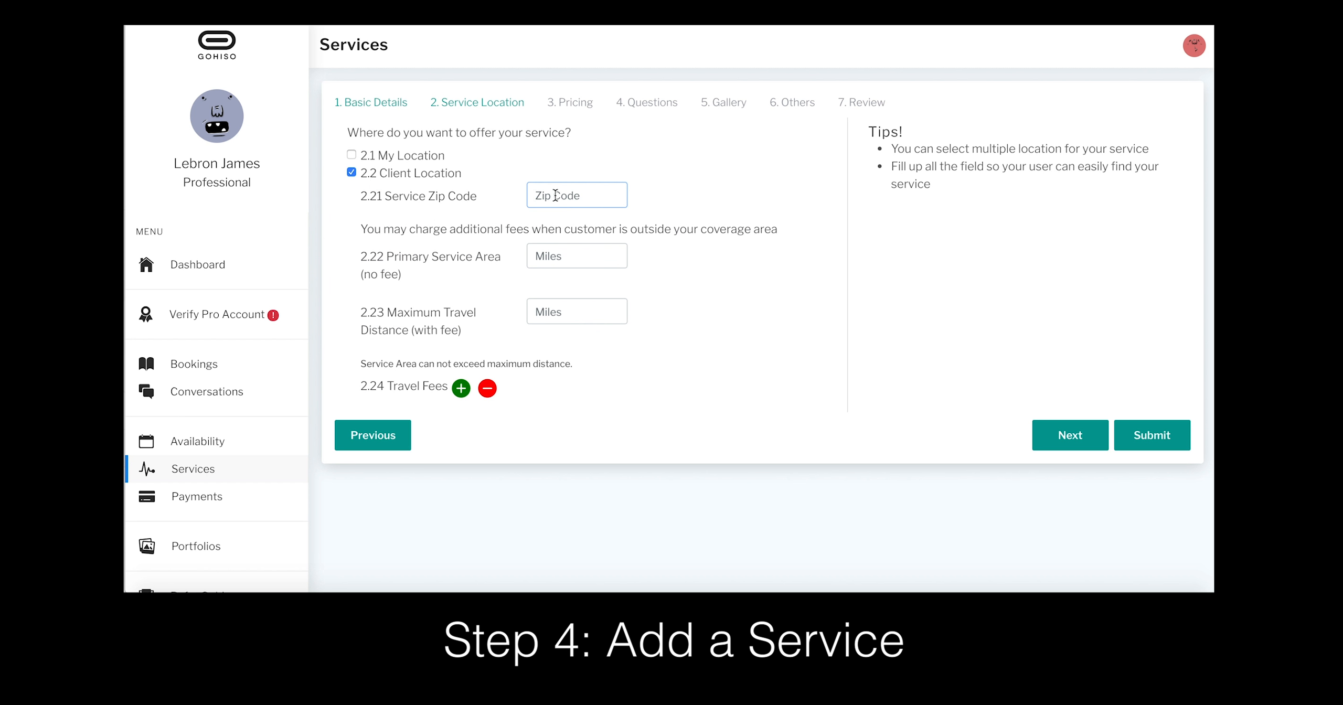
text(90210)
Step: Set the no-fee primary service area to 10 miles and the maximum travel distance to 50 miles
click(577, 254)
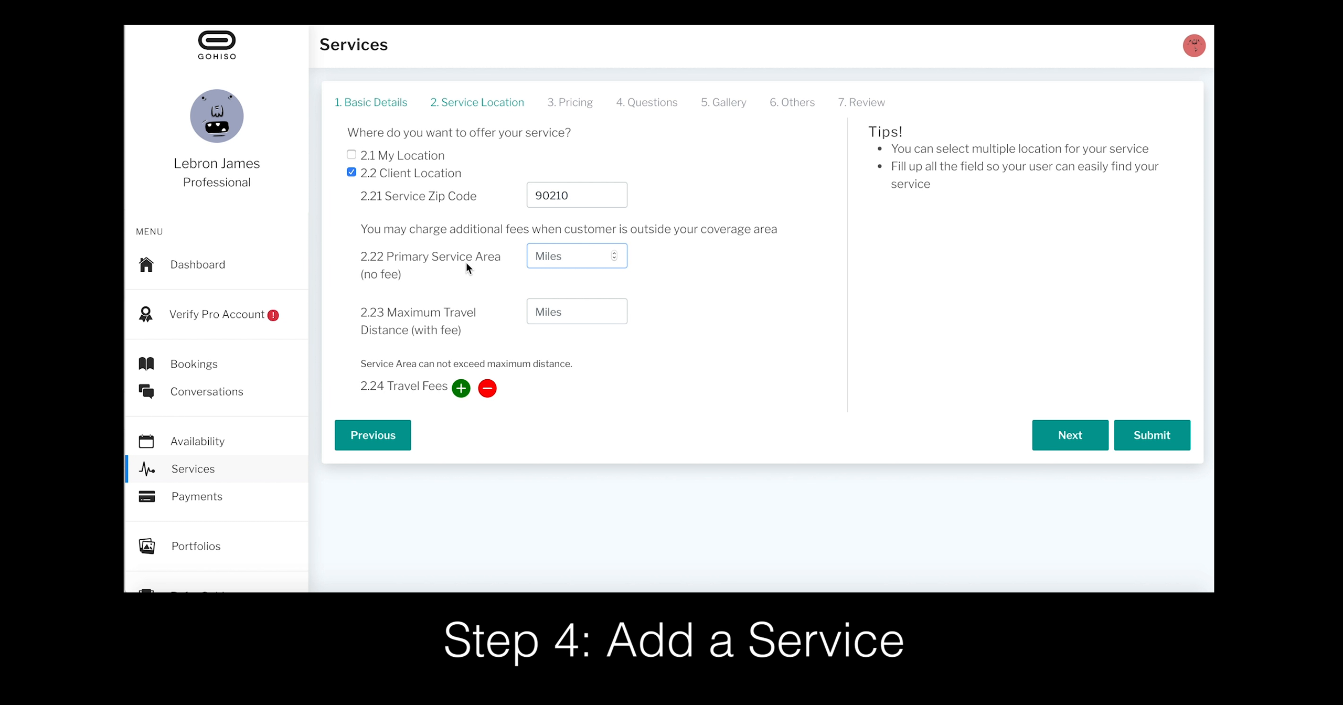
text(10)
click(603, 314)
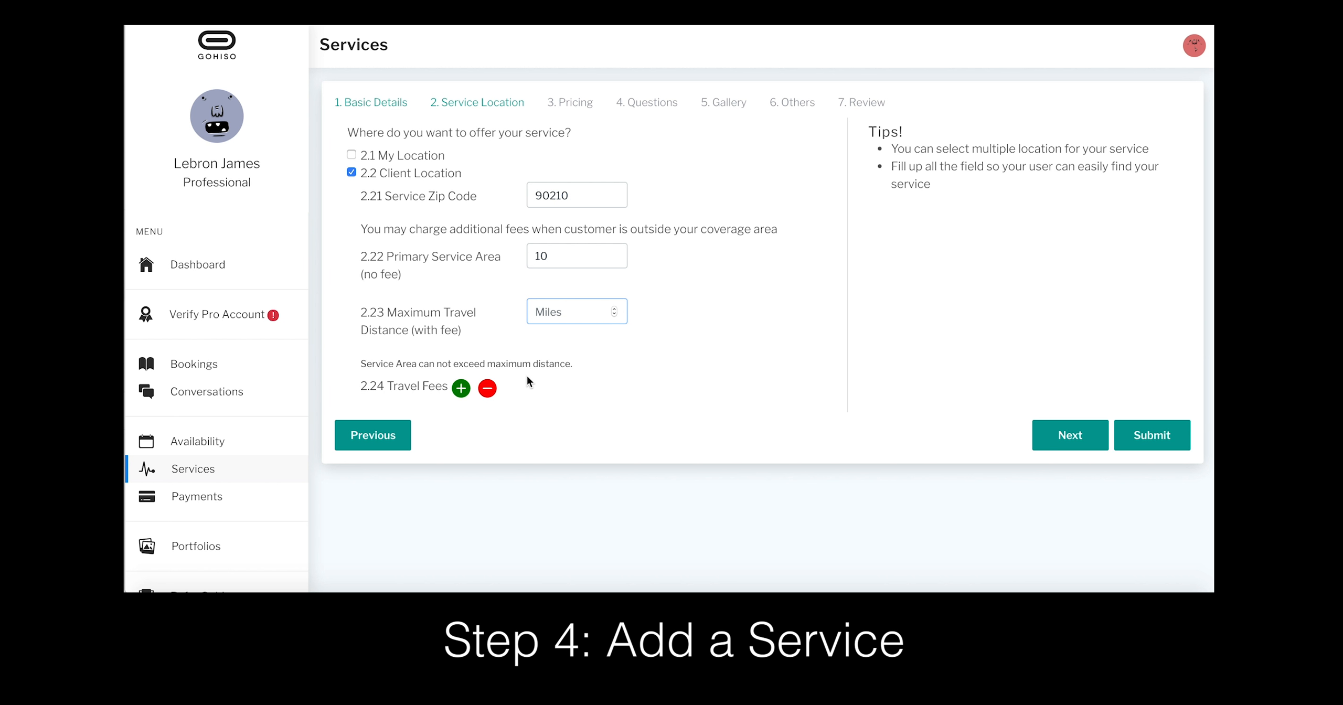
text(50)
click(538, 377)
Step: Add a travel fee tier charging $30 for up to 30 miles away
click(461, 389)
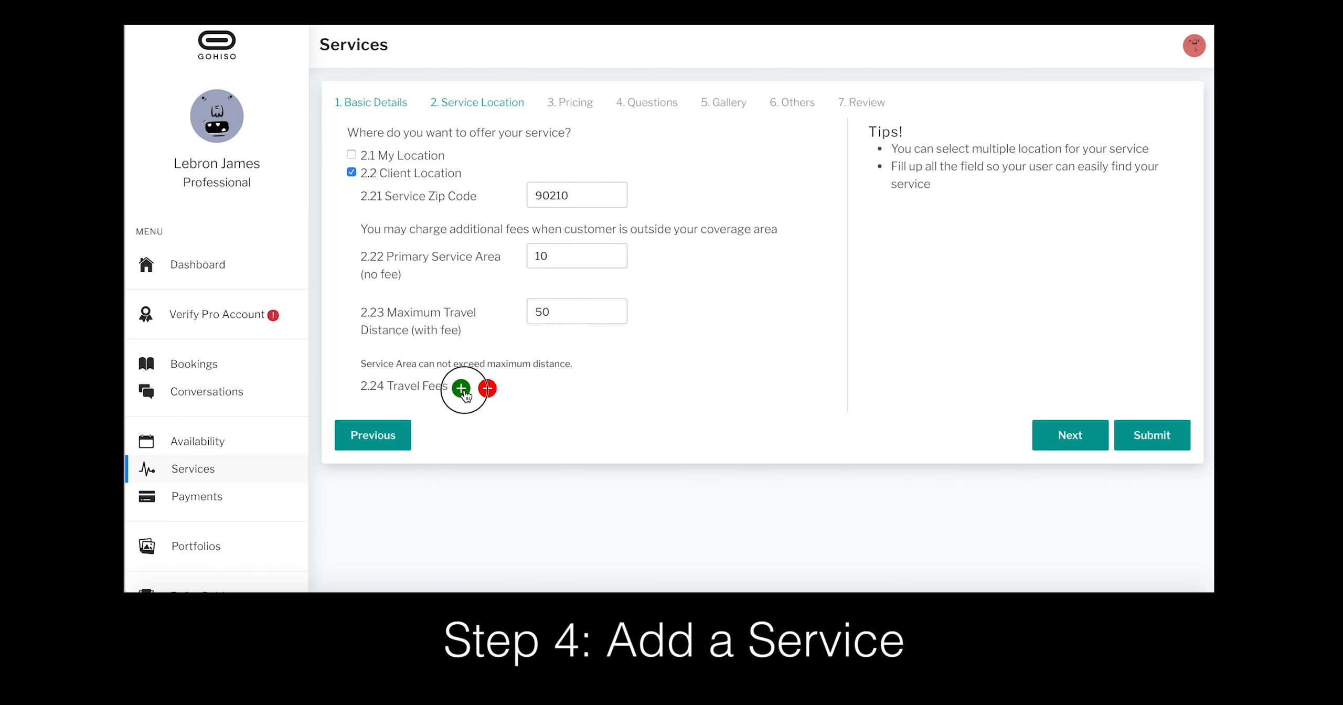
click(553, 419)
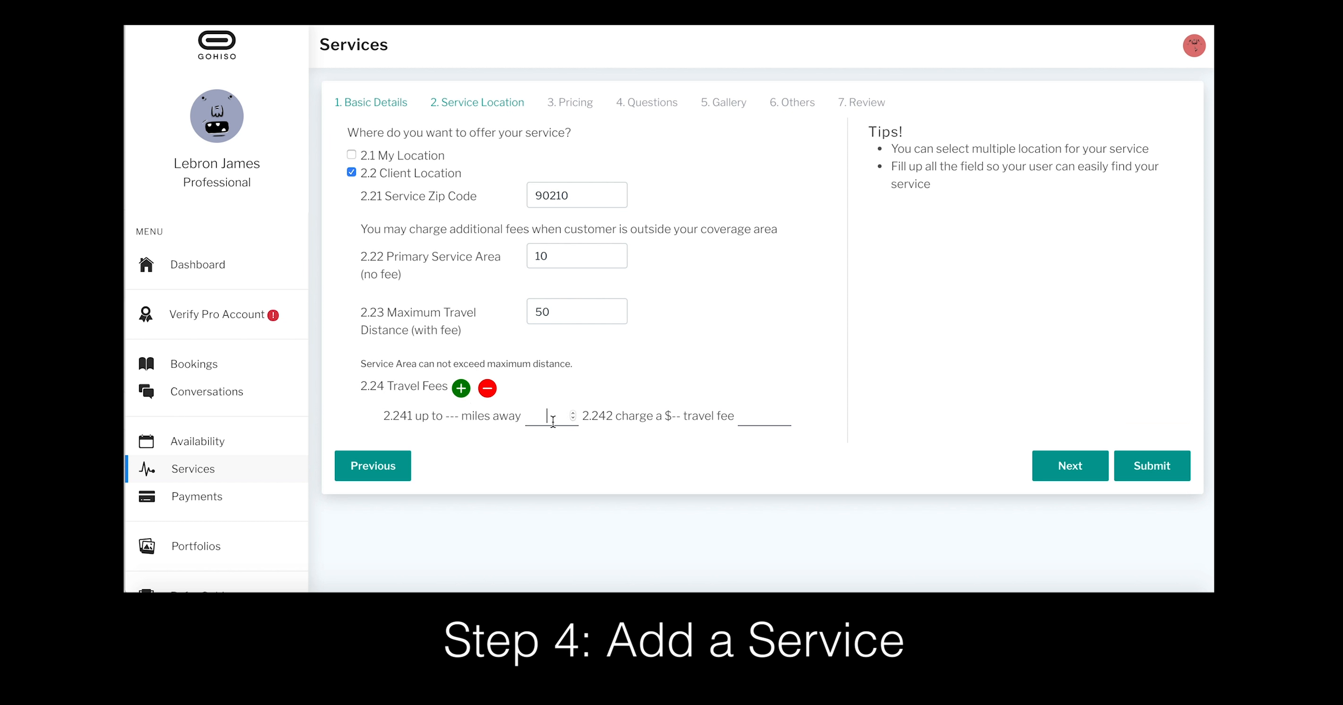
click(551, 257)
double_click(543, 311)
click(701, 306)
text(30)
key(Tab)
text(30)
Step: Add a second travel fee tier charging $50 for up to 50 miles away and continue to the pricing section
click(461, 389)
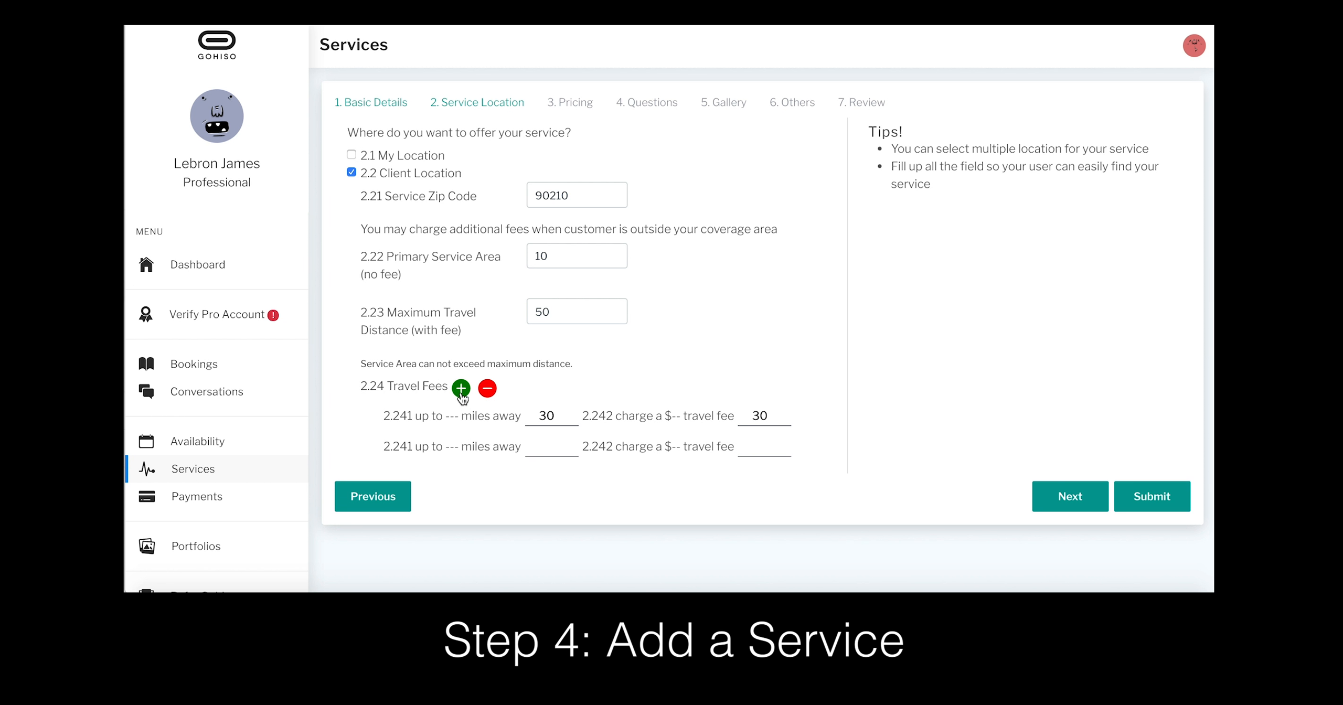
click(546, 456)
click(547, 446)
text(50)
key(Tab)
text(50)
key(shift+Tab)
key(shift+Tab)
key(shift+Tab)
key(shift+Tab)
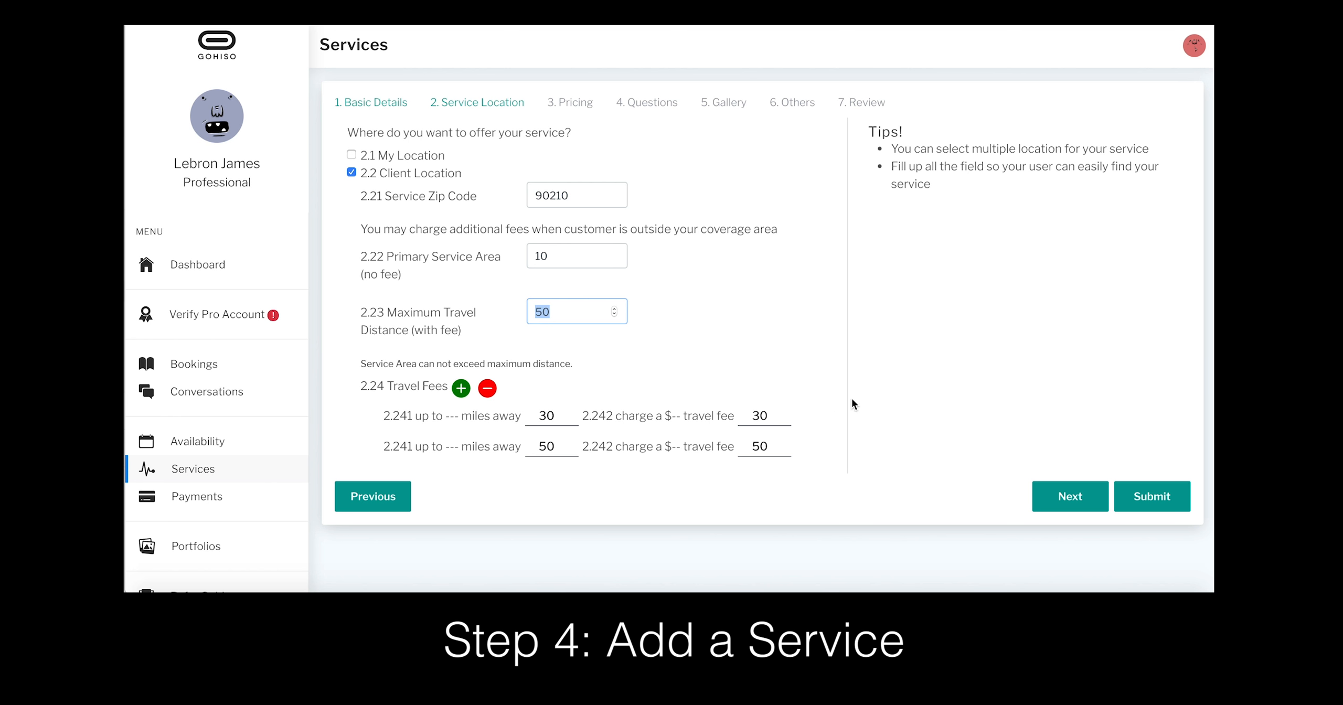
click(1039, 494)
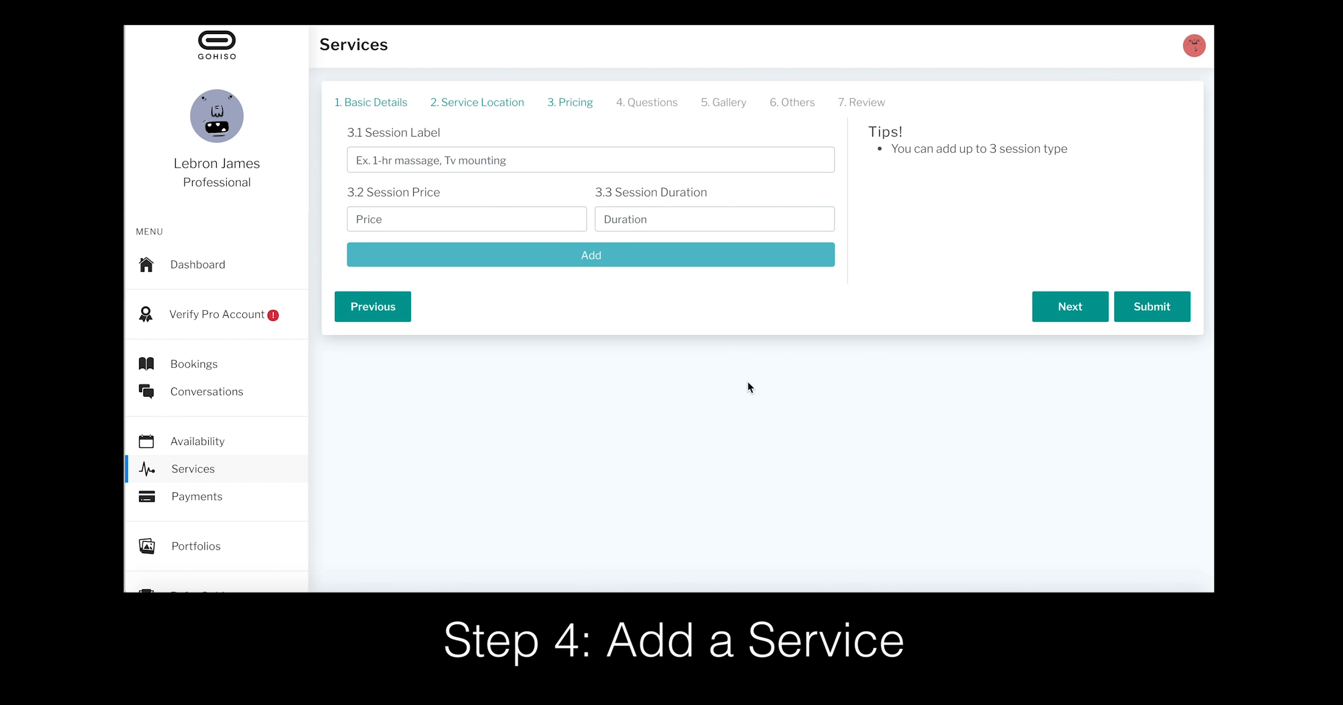
Step: Add a session labelled "Basketball Lesson" with a price of 200 and a duration of 01:00
click(489, 169)
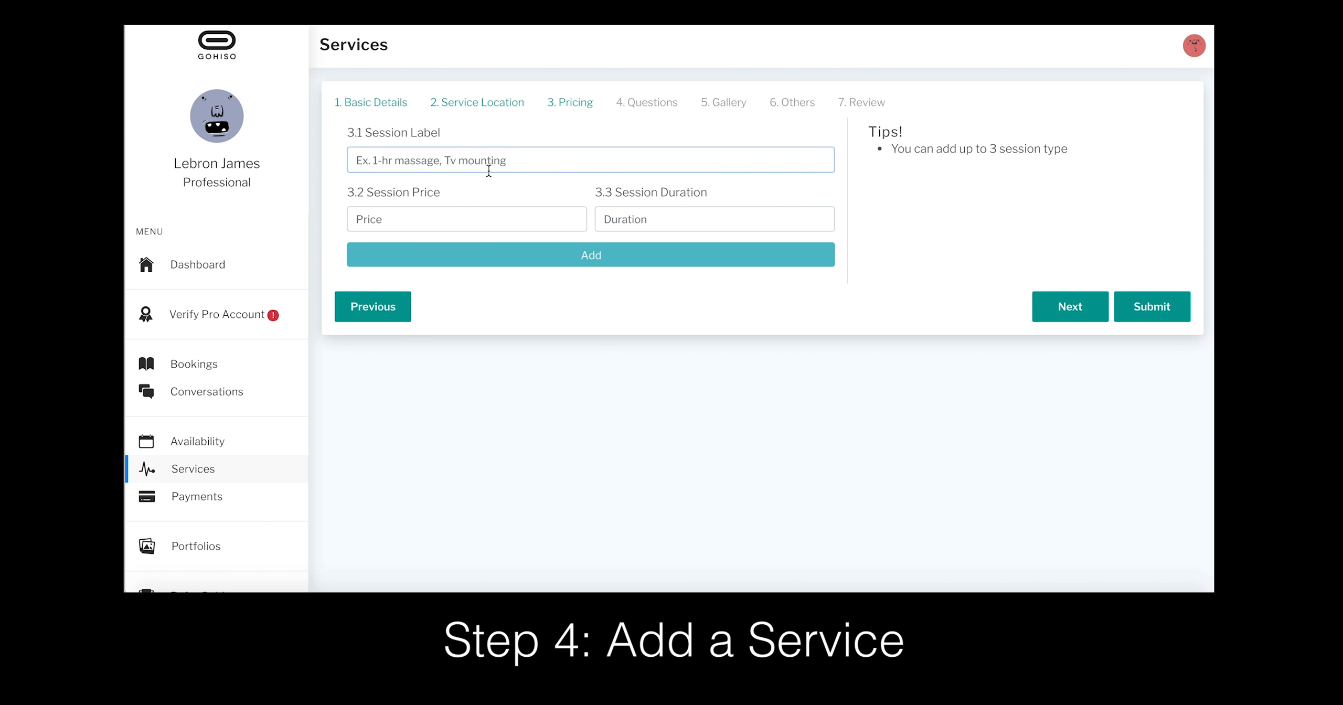
text(Basketbal)
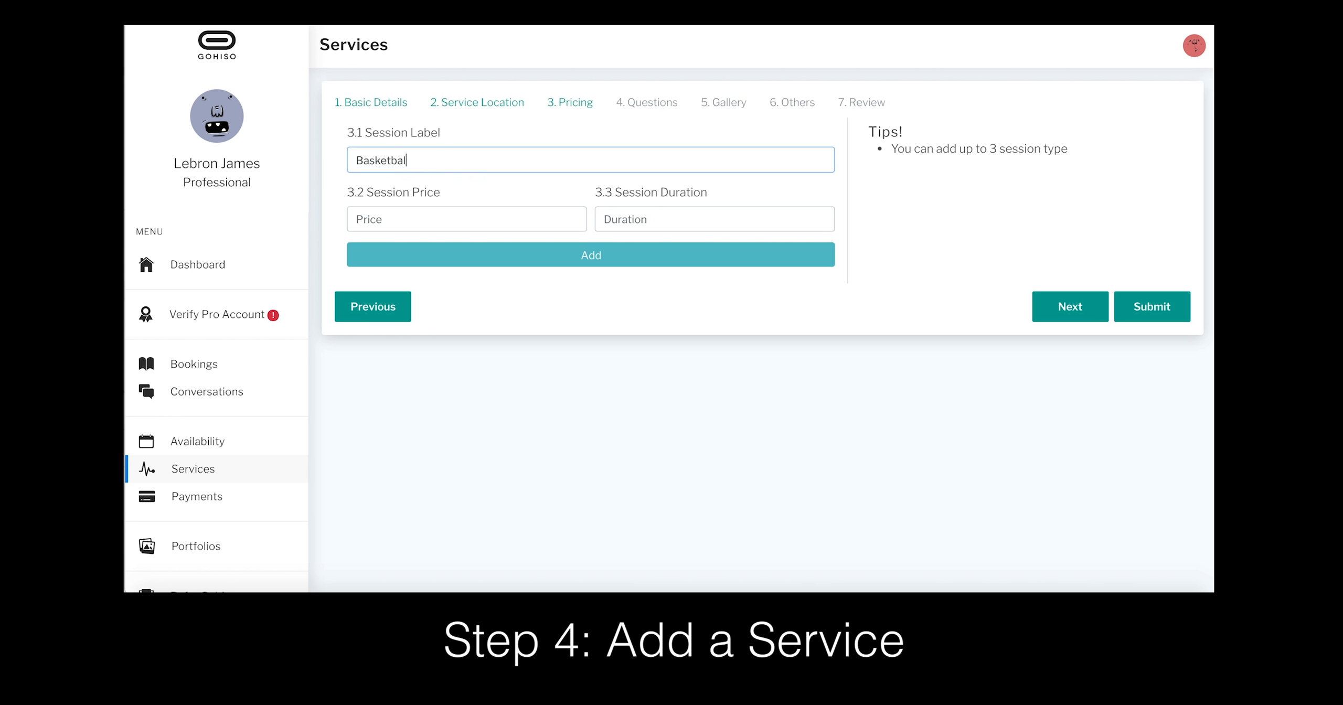
text(l Lesson)
key(Tab)
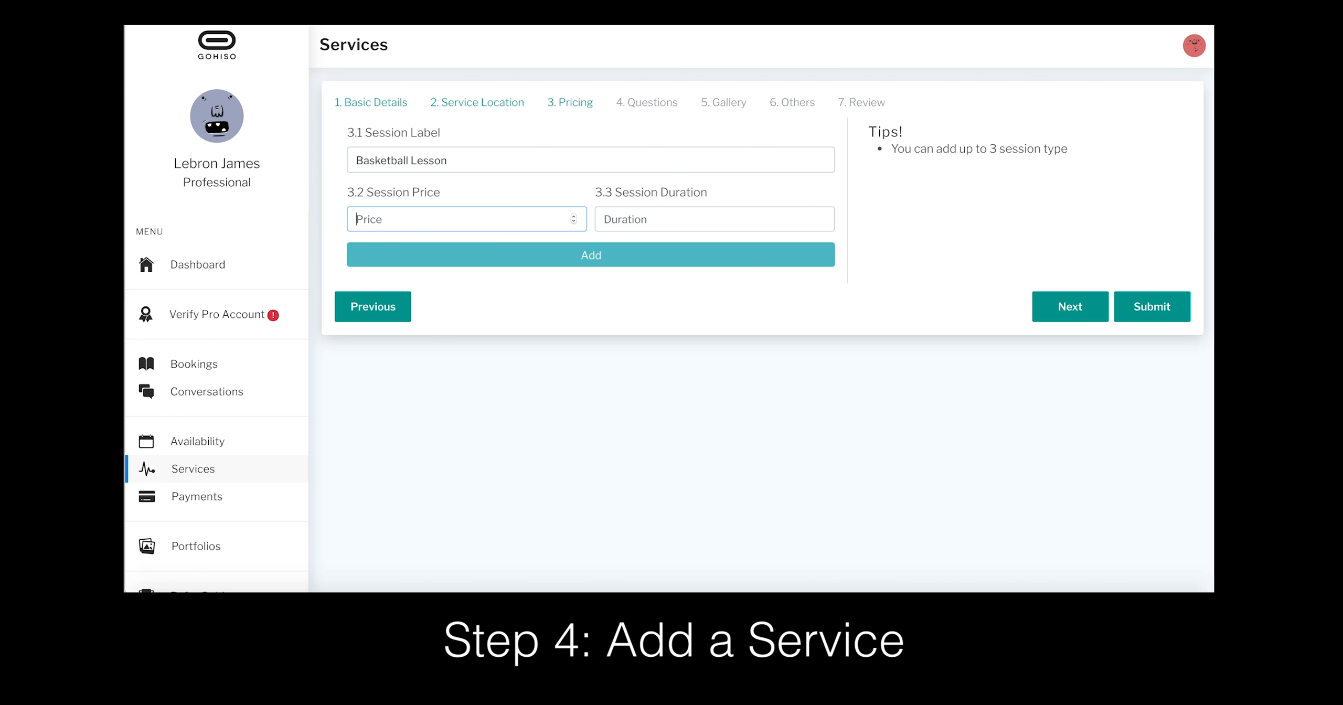
text(200)
key(Tab)
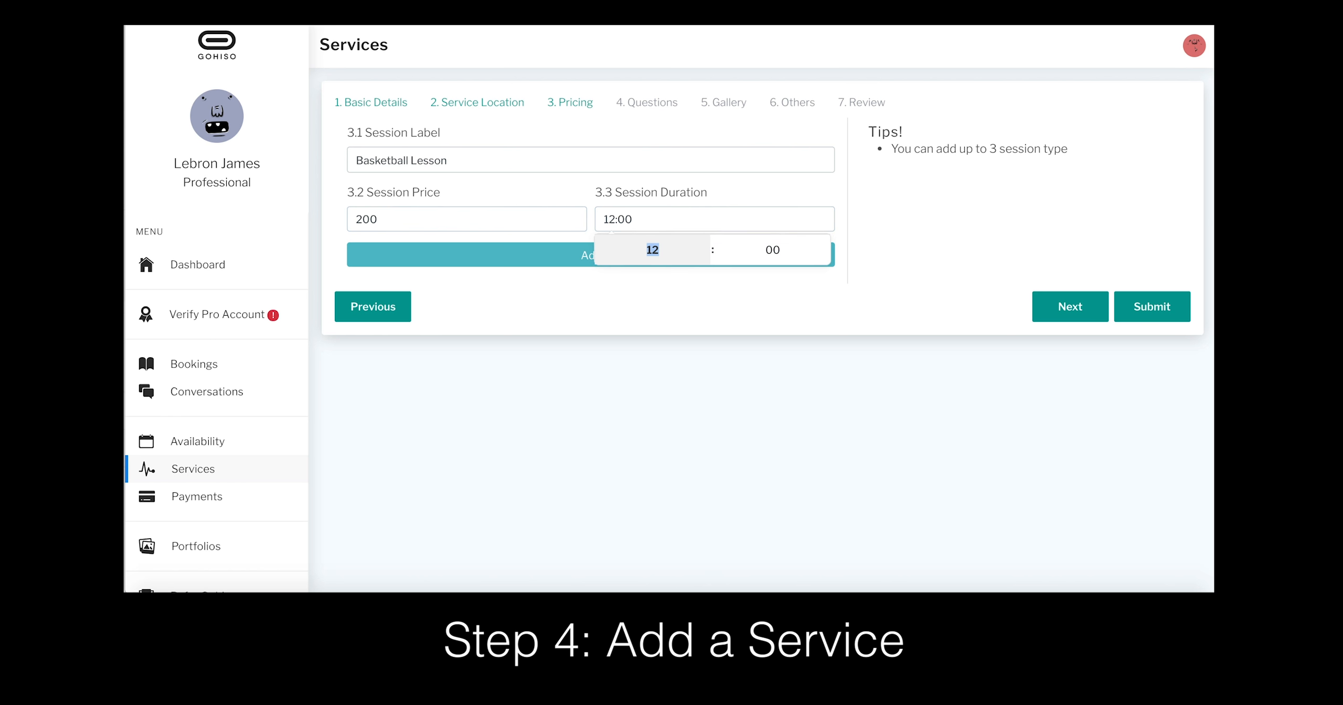
text(01)
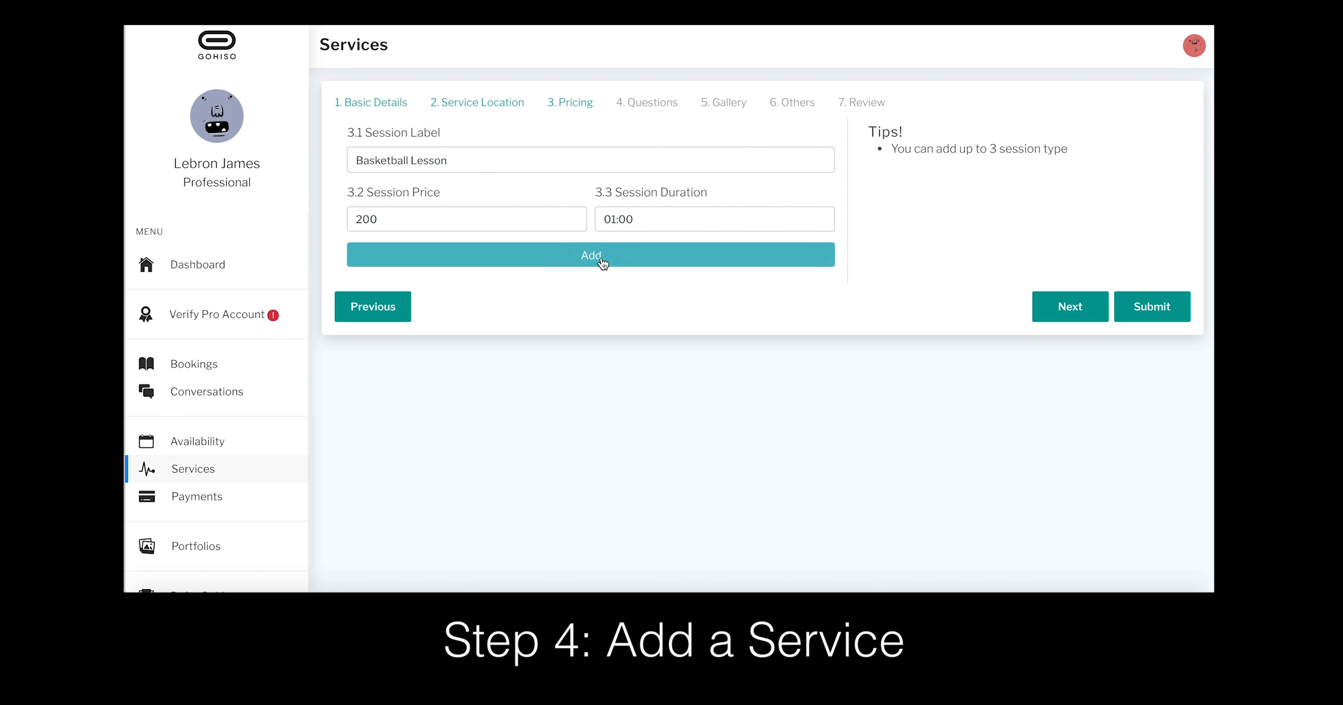
click(601, 258)
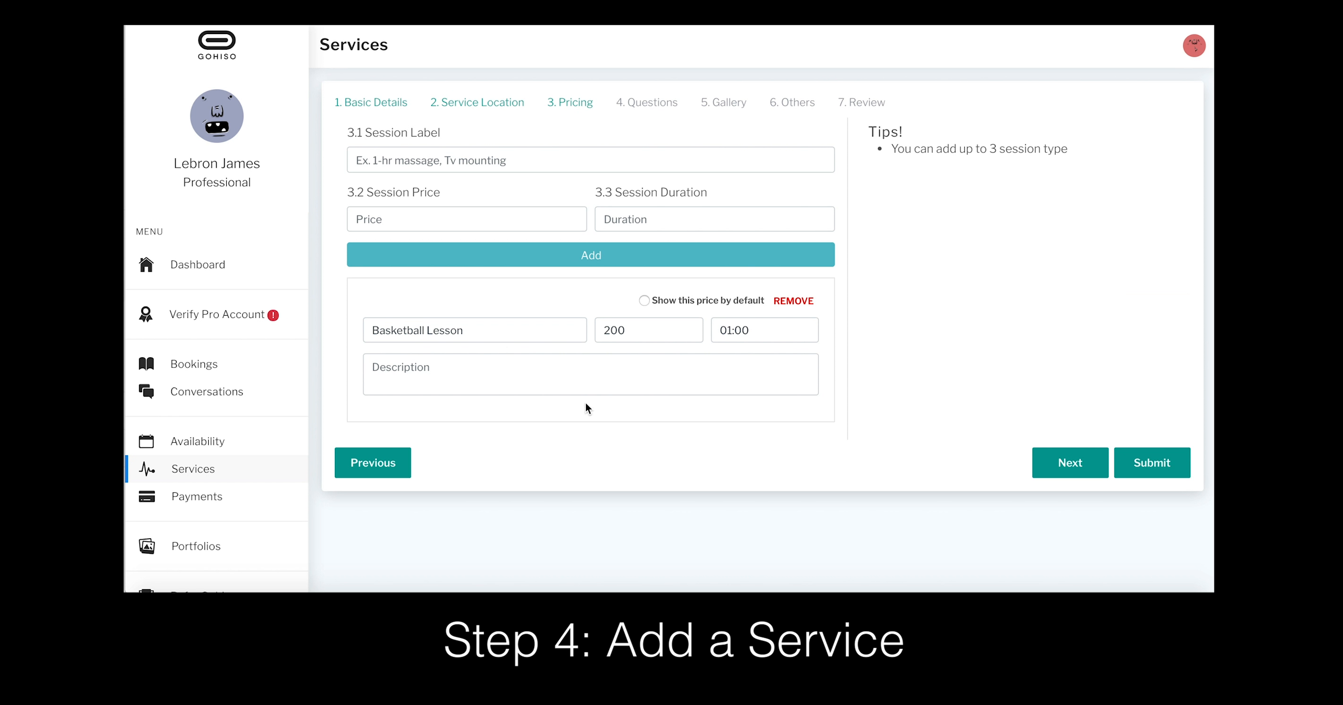
Step: Describe the session as "Includes a basketball lesson at your house.." and continue to the questions section
click(437, 387)
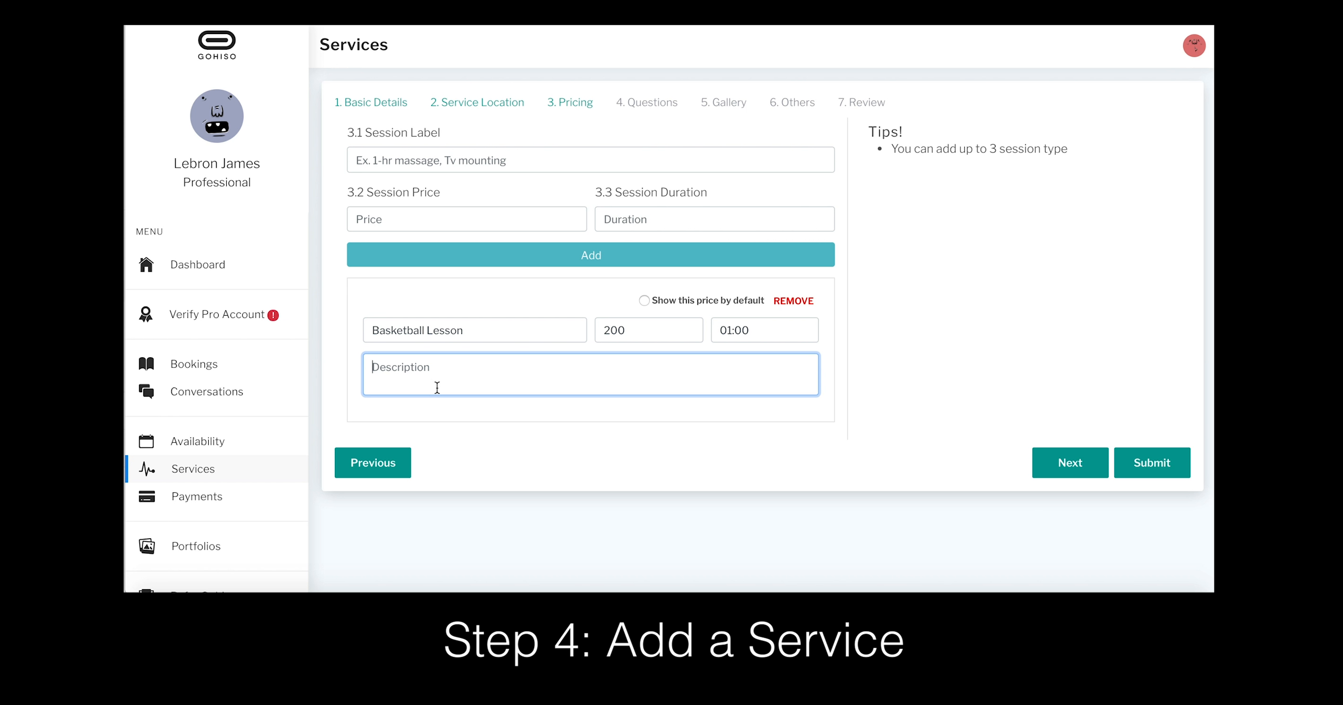
text(In)
text(cludes a basketball lesson at y)
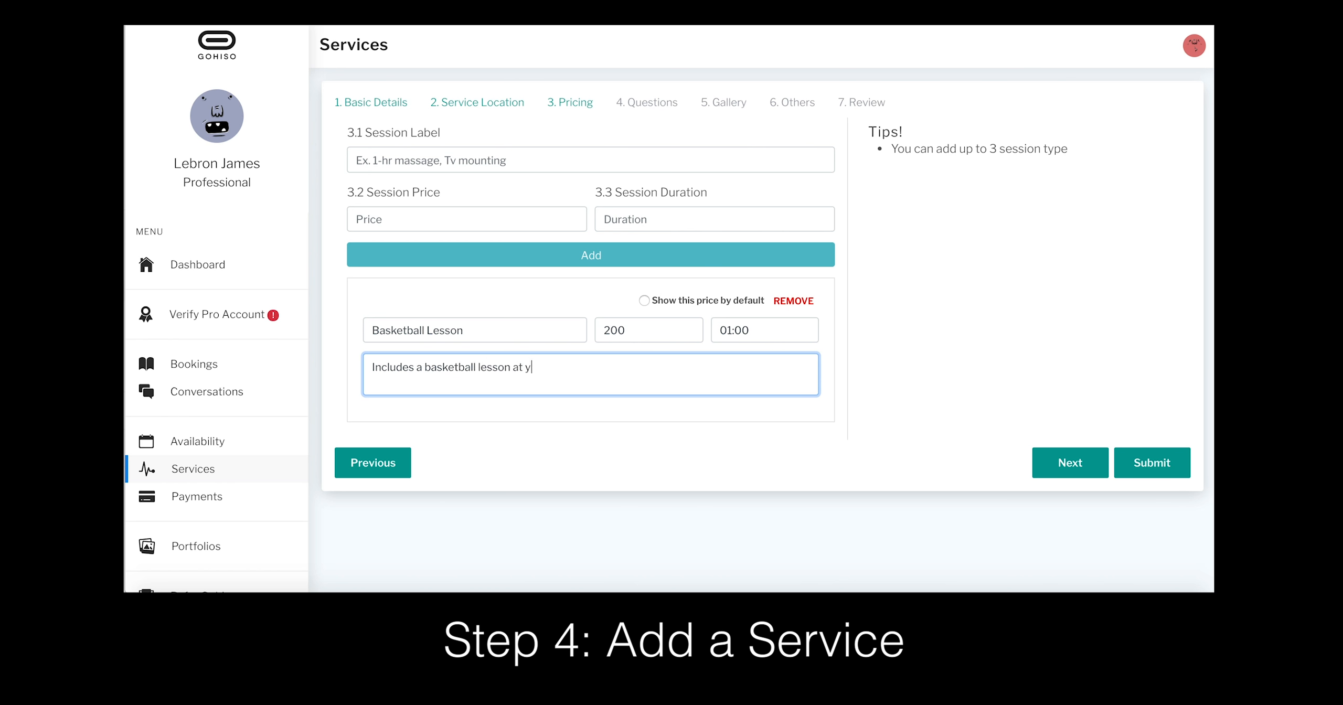
text(our house..)
click(1090, 466)
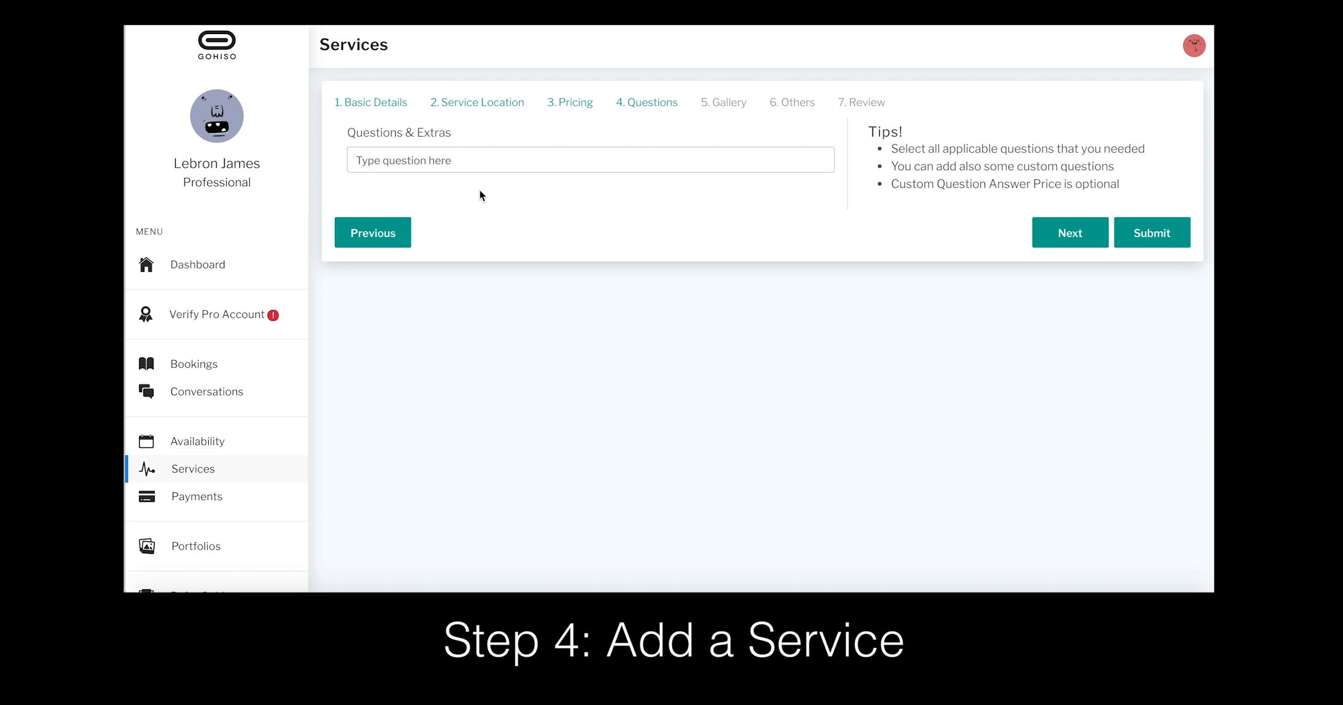
Step: Skip the questions section, upload pexels-photo-264258.jpeg as the service's gallery photo and continue to the other details
click(1047, 231)
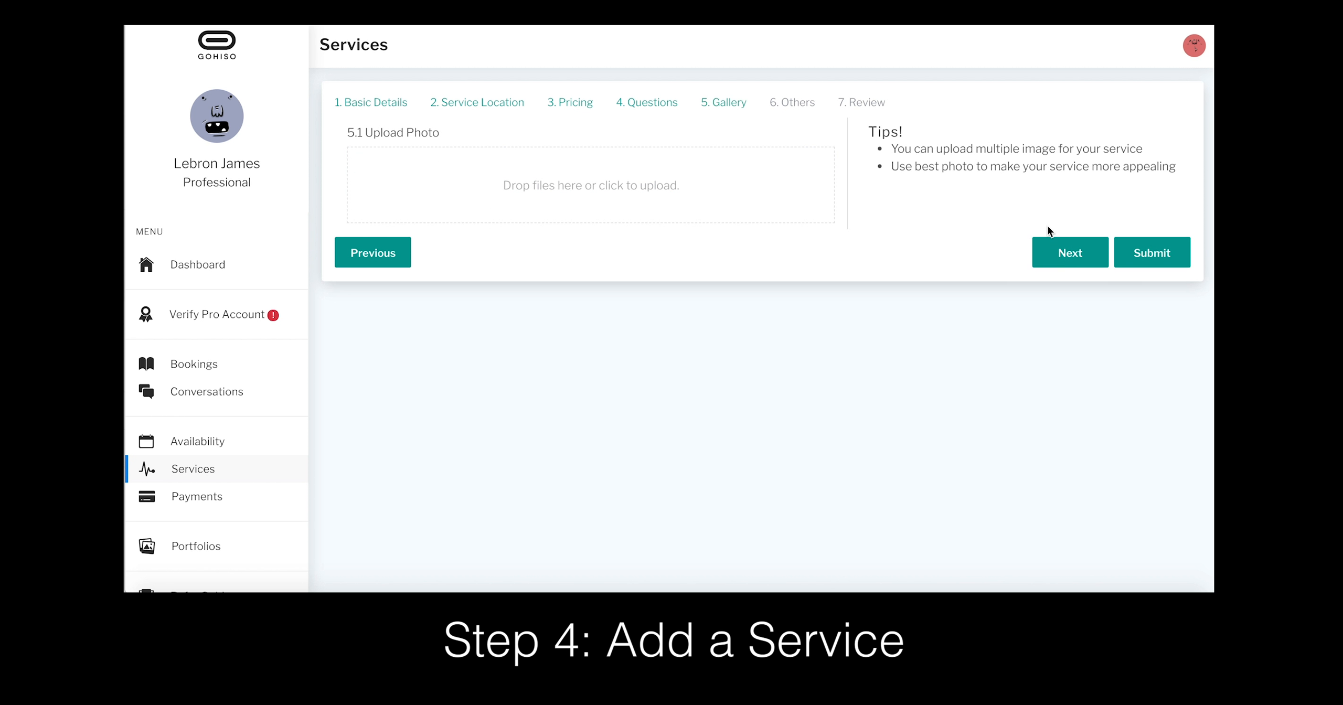
click(654, 183)
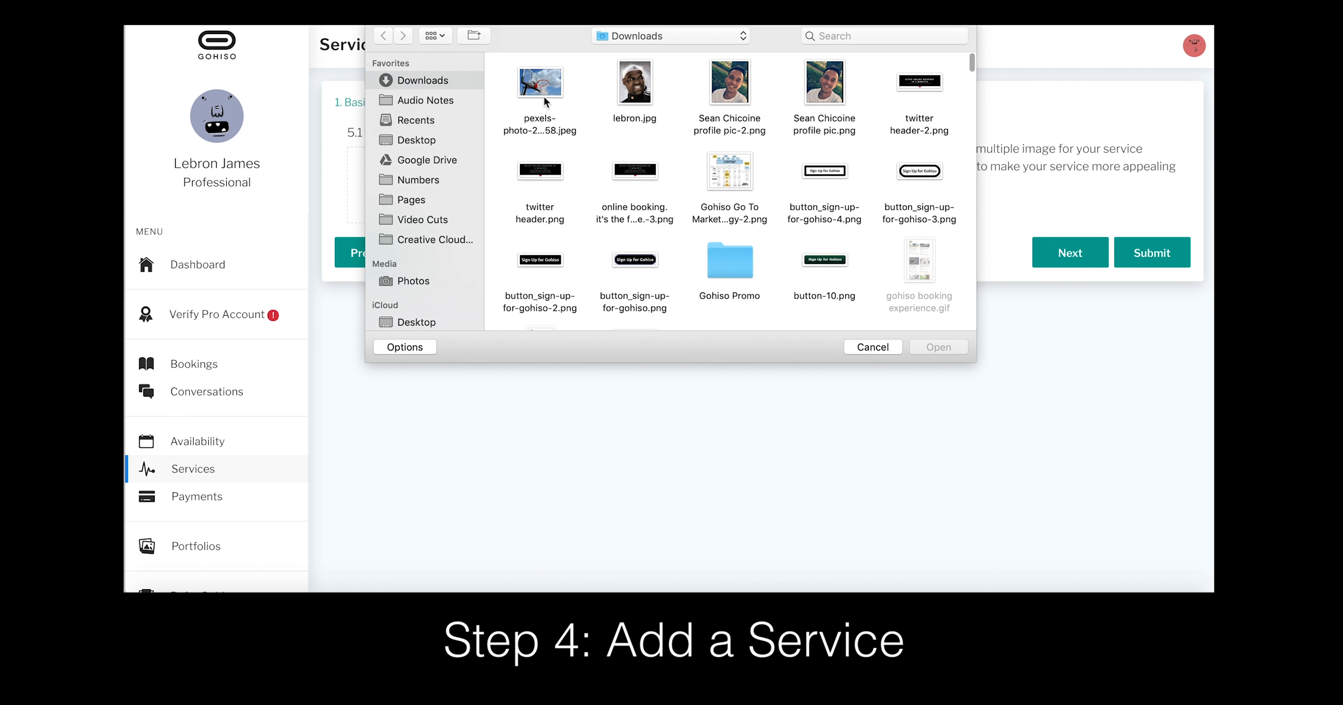
double_click(543, 96)
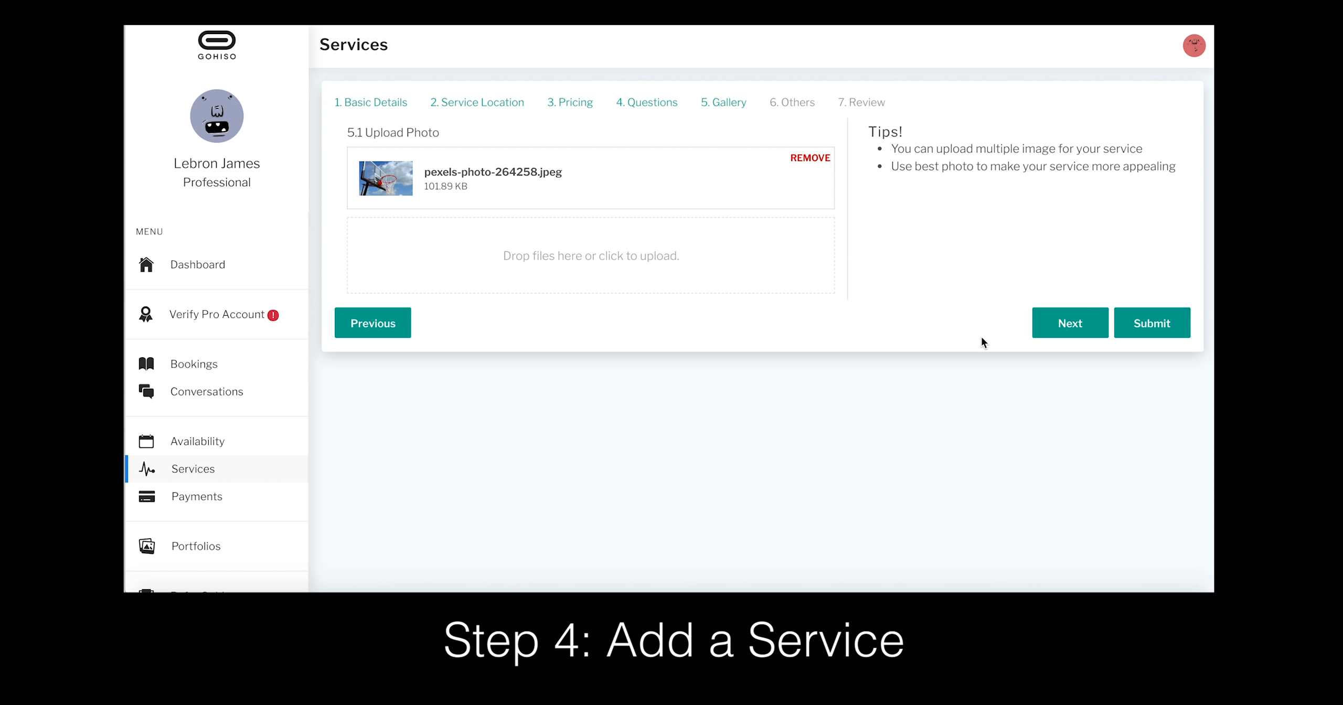
click(1062, 322)
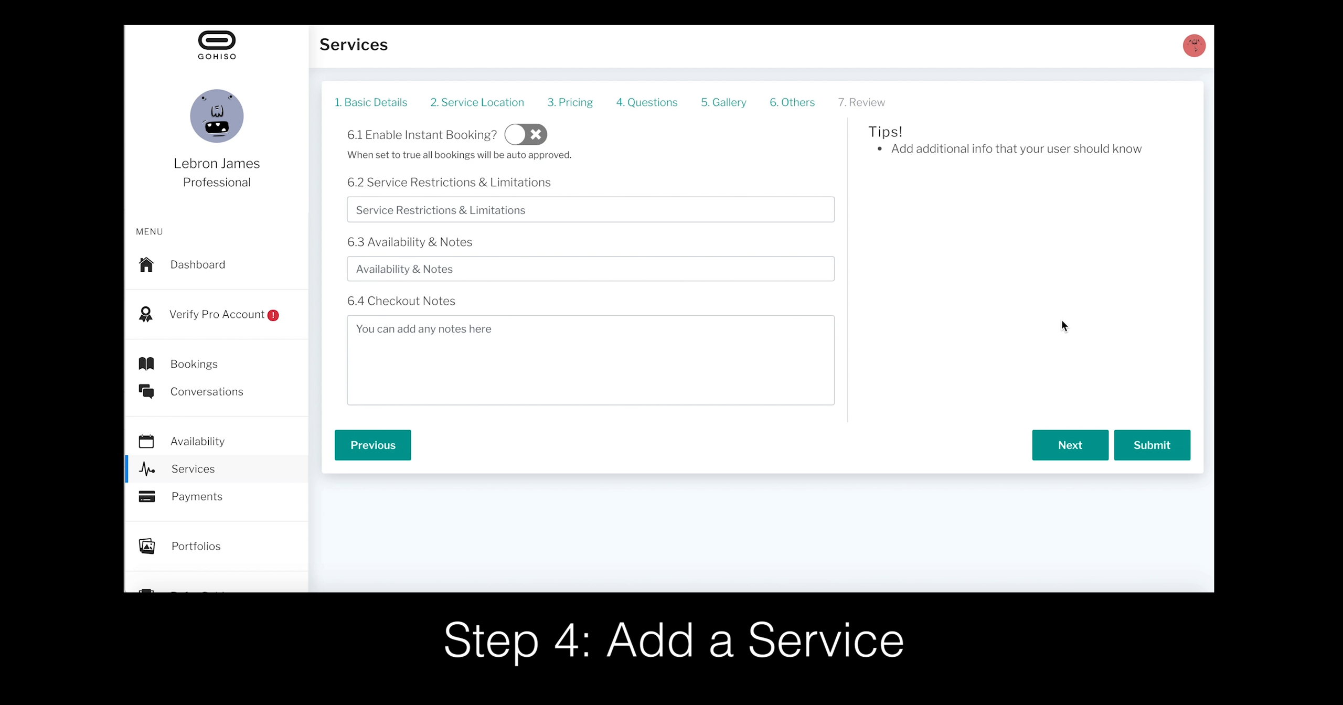
Step: Enable instant booking and enter "I only work with 18+" as the service restriction
click(532, 139)
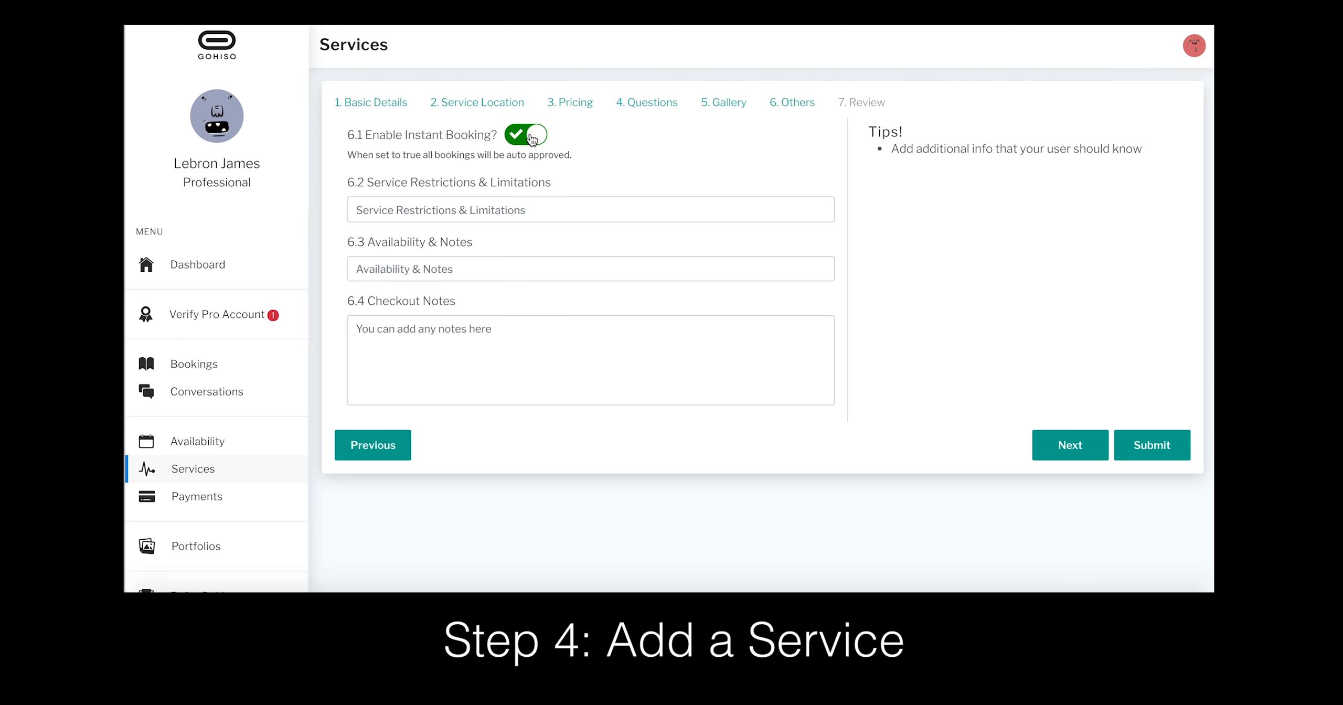
click(494, 207)
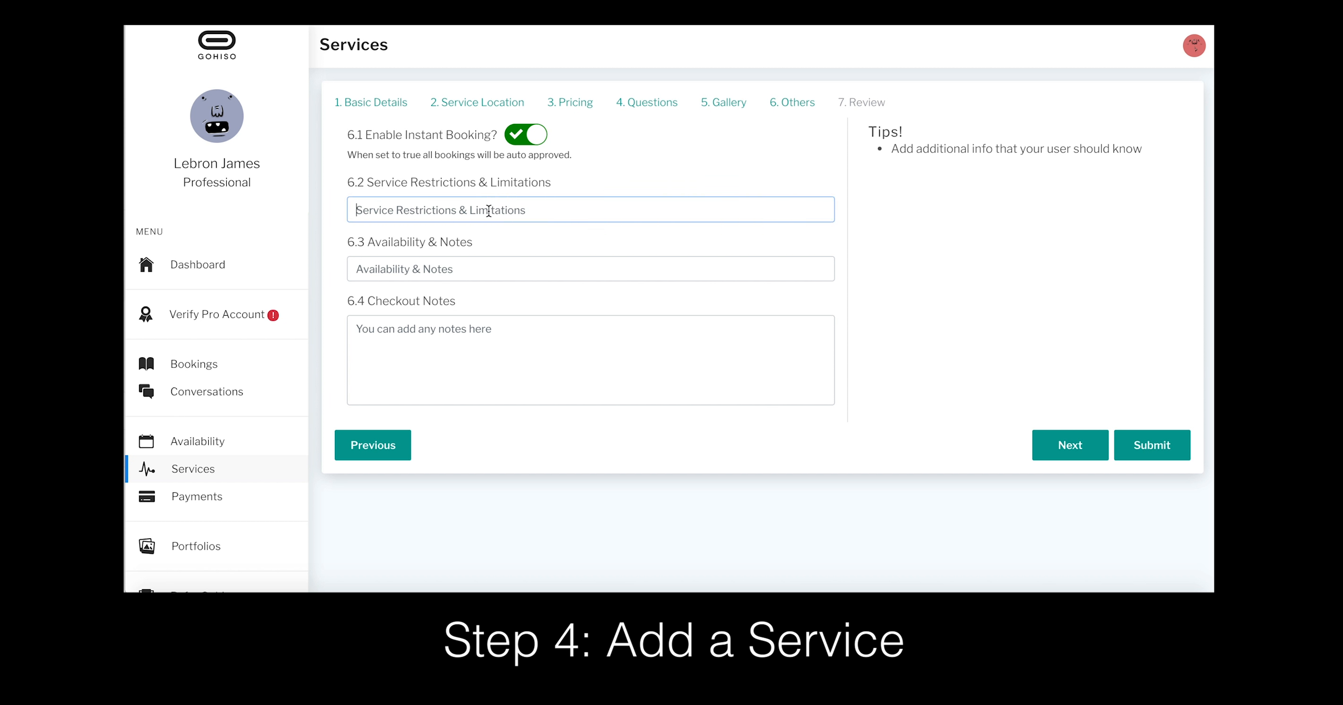
text(I only wo)
text(rk with adult)
key(BackSpace)
key(BackSpace)
key(BackSpace)
key(BackSpace)
key(BackSpace)
key(BackSpace)
key(BackSpace)
text(18+)
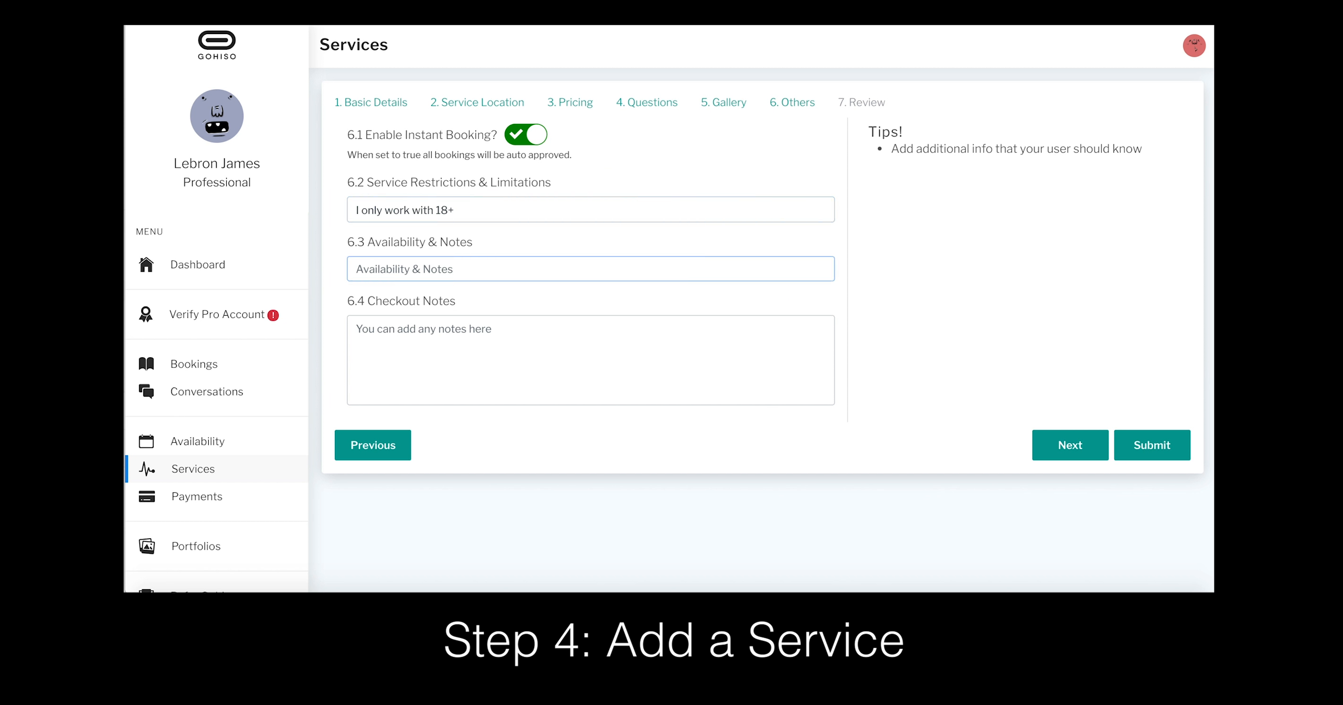
Step: Enter "I will out of the country next month." as the availability note and "I will confirm your booking after checkout.." as the checkout note
text(I will out of the country next month.)
click(357, 329)
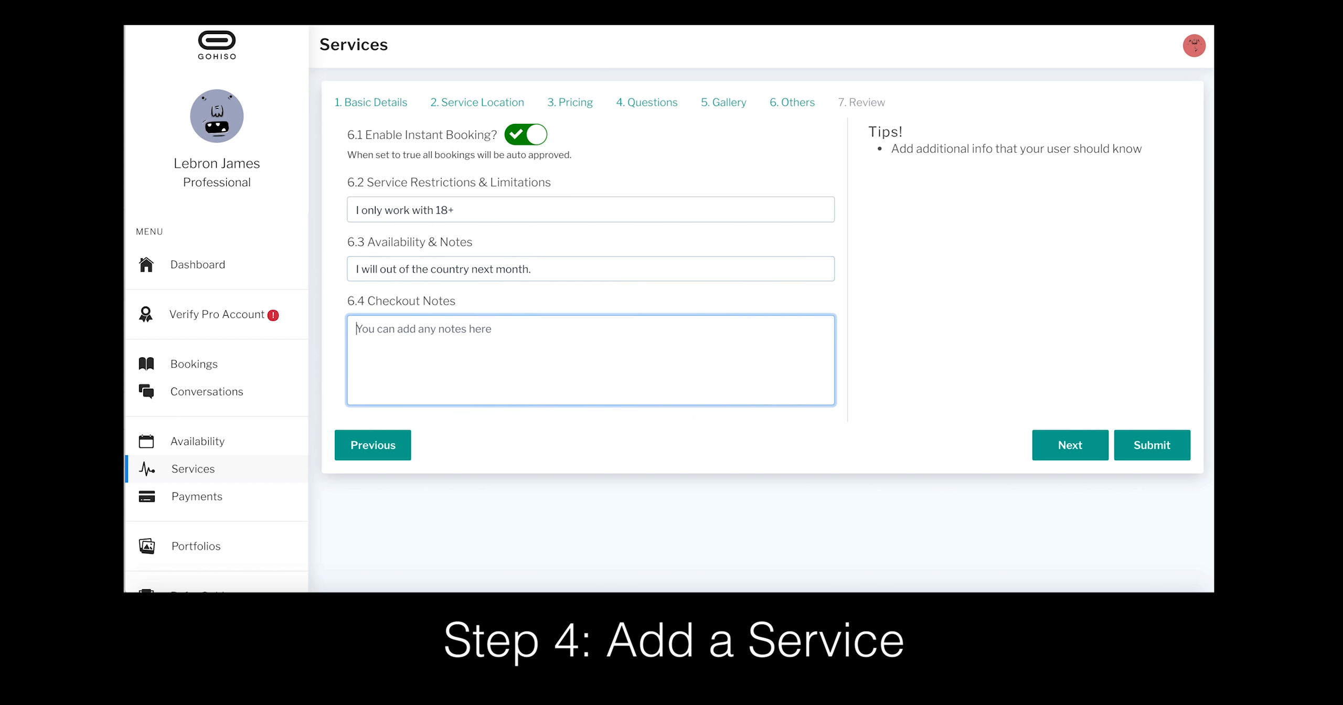
text(I will confir)
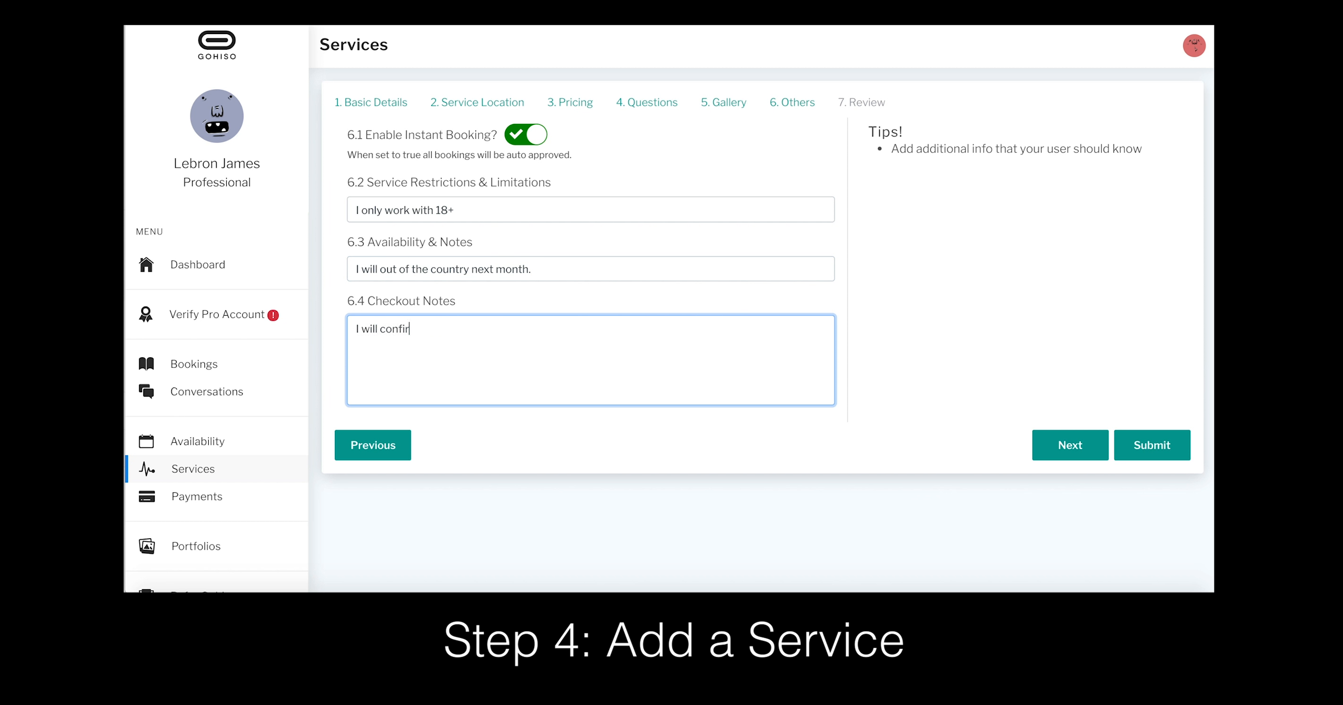
text(m you boo)
key(BackSpace)
key(BackSpace)
key(BackSpace)
text(r booking after checkout..)
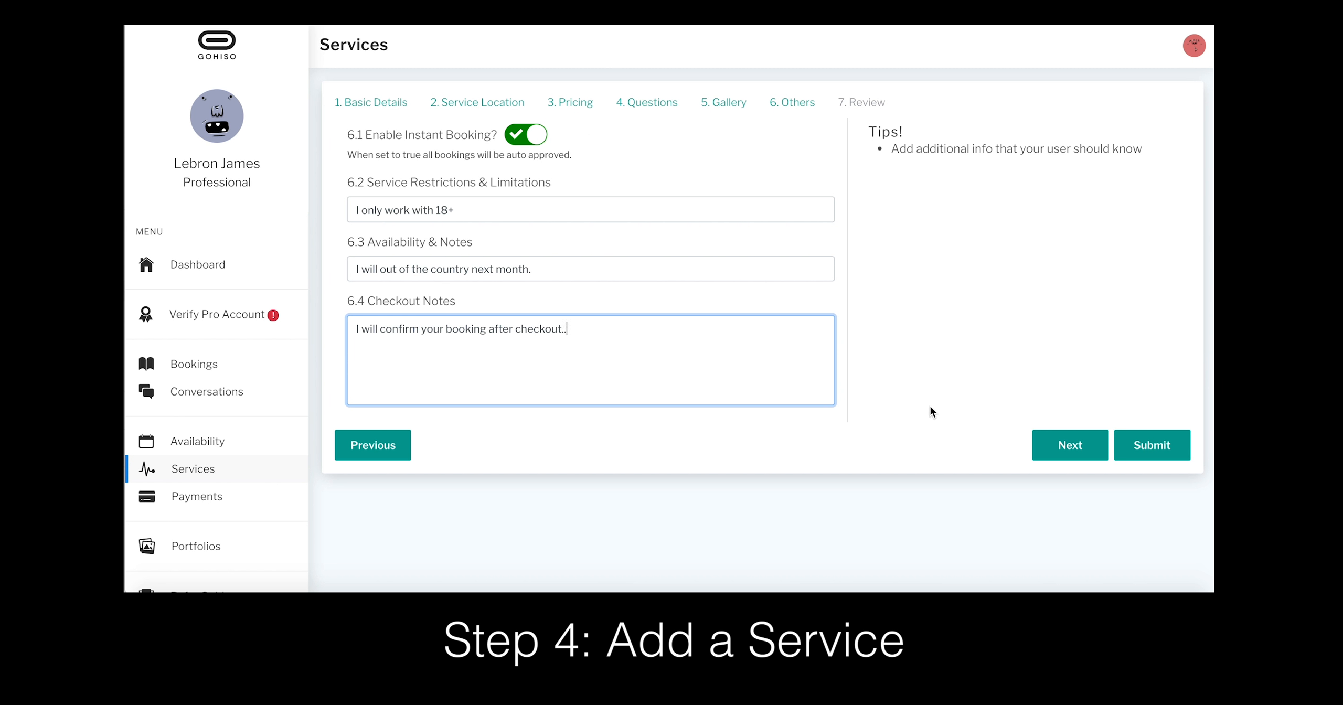
Step: Continue to the review section, check the service details and submit the service
click(1083, 444)
scroll(682, 355, down, 4)
scroll(682, 360, up, 3)
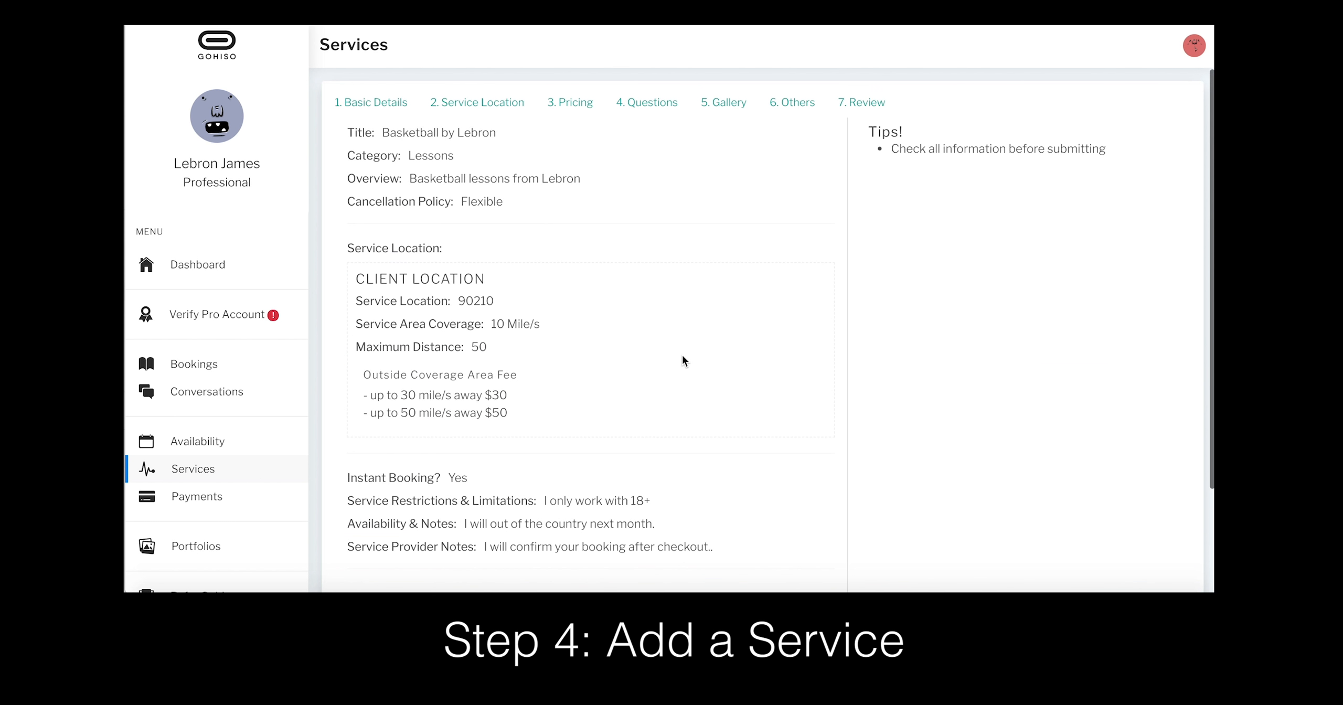
scroll(503, 325, down, 3)
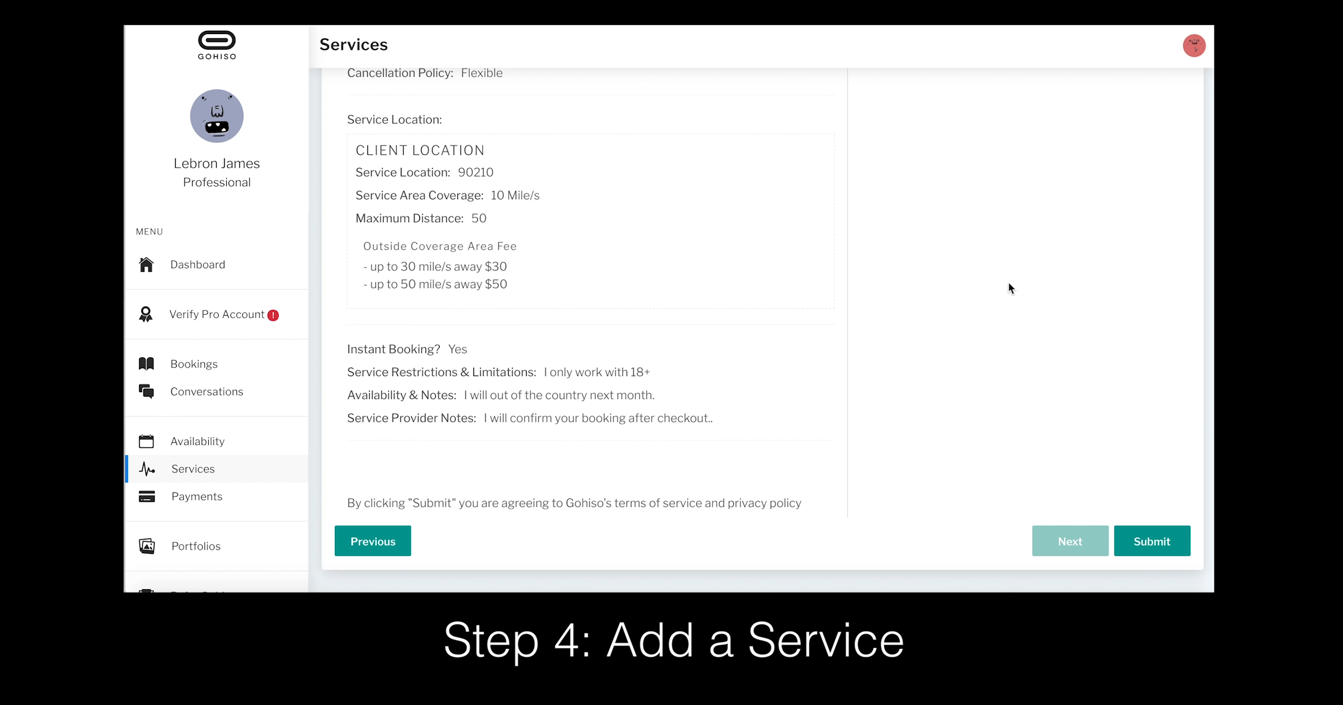
scroll(1100, 90, up, 3)
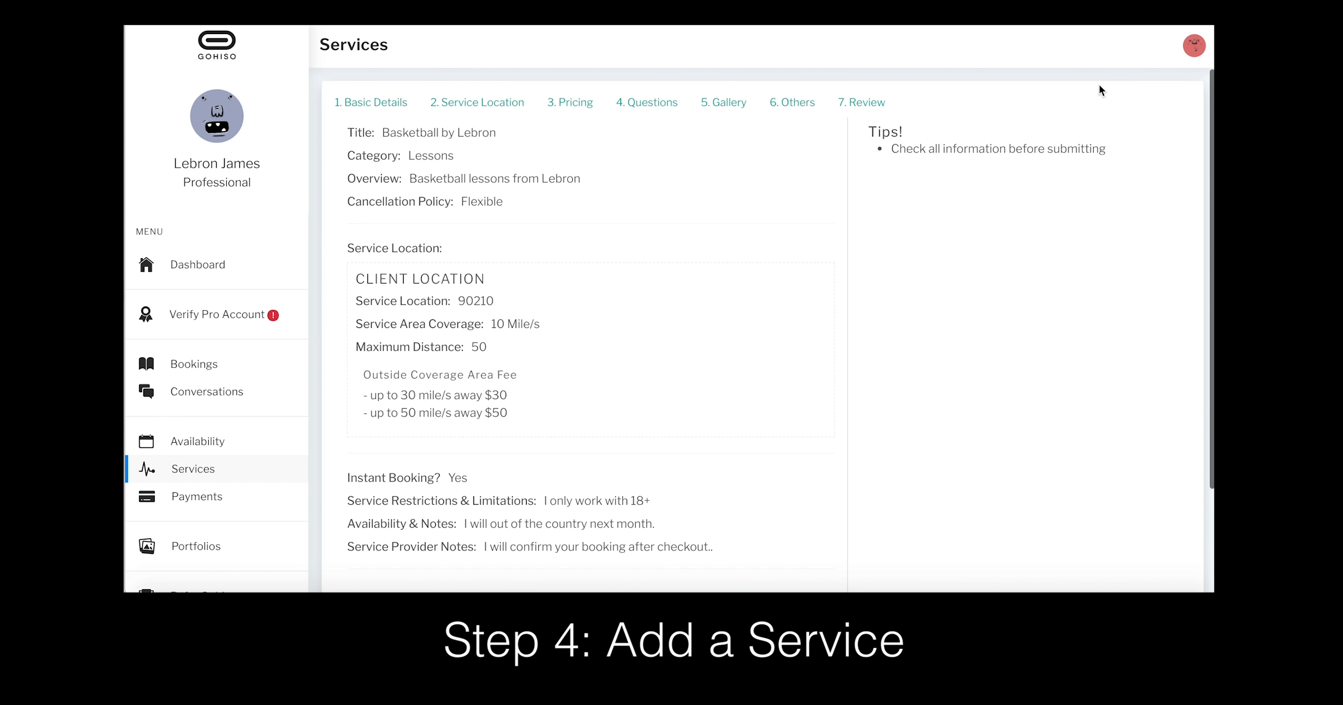
scroll(1065, 268, down, 3)
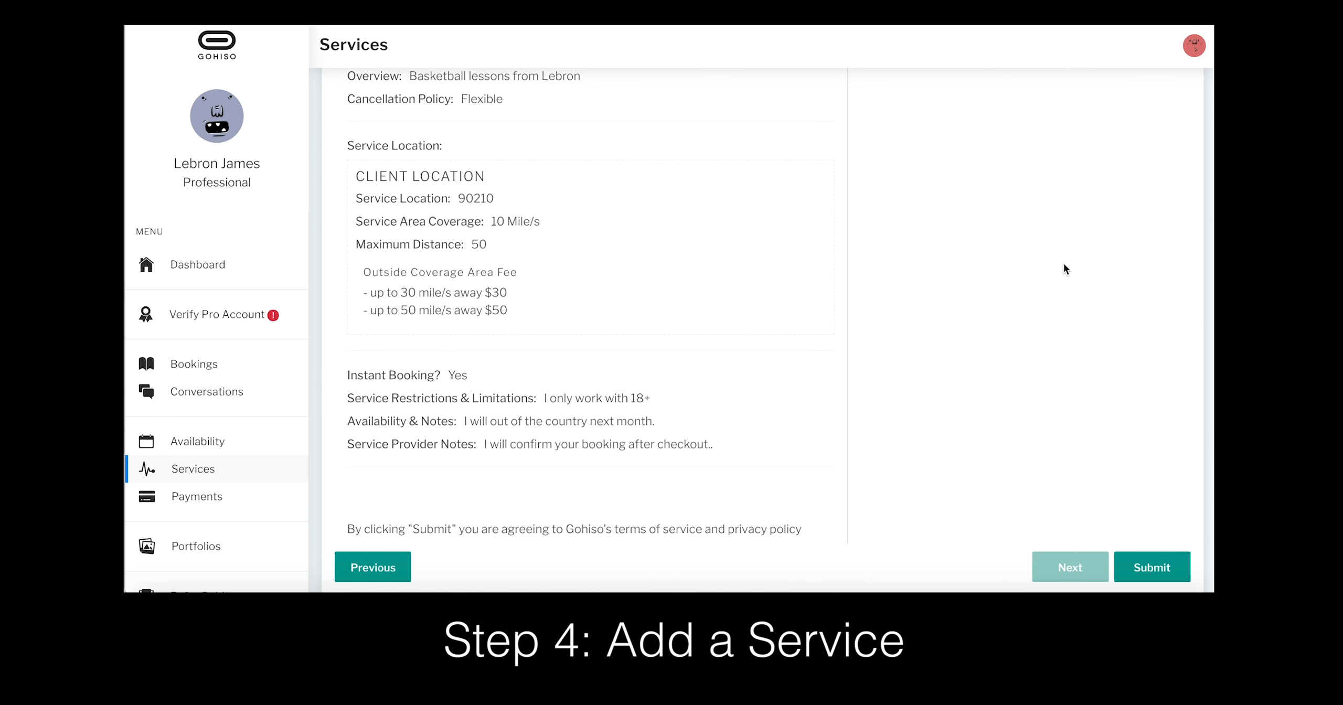
scroll(1064, 267, down, 1)
click(1158, 544)
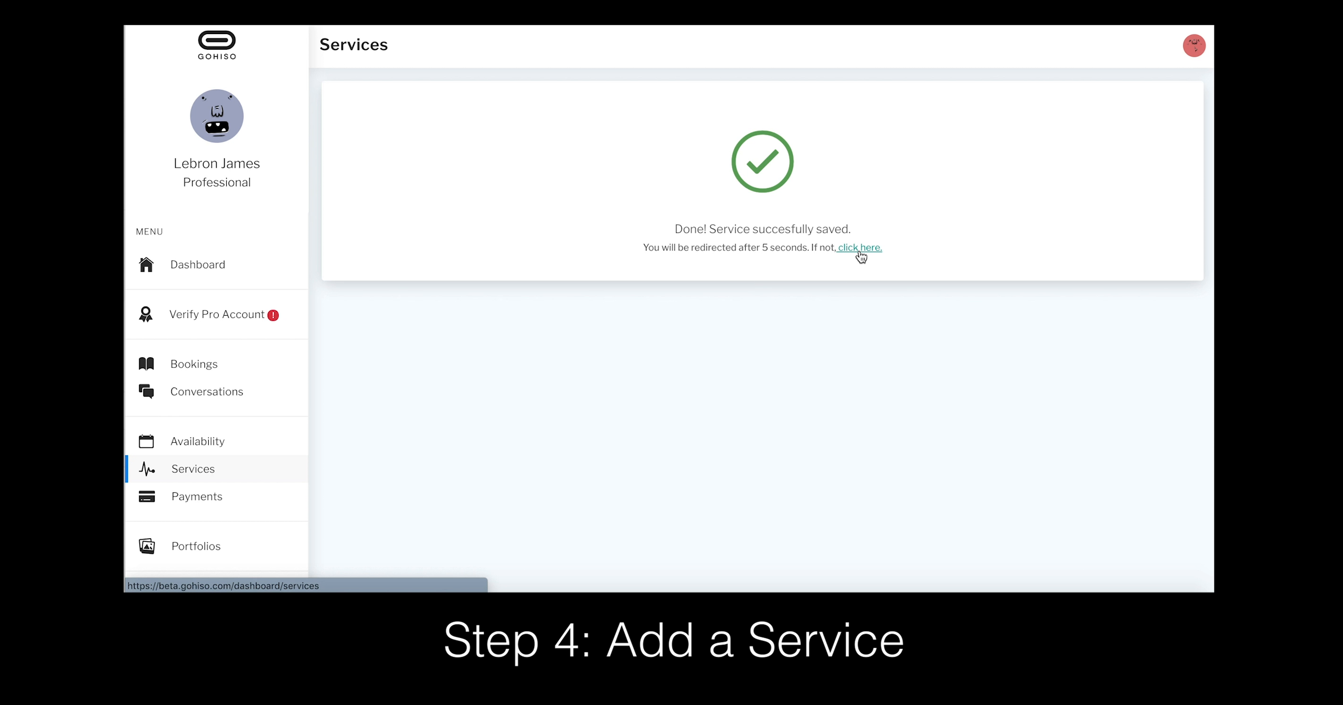
Step: Start a new availability entry with a duration of 01:00 and a start time of 12:00 PM
click(270, 433)
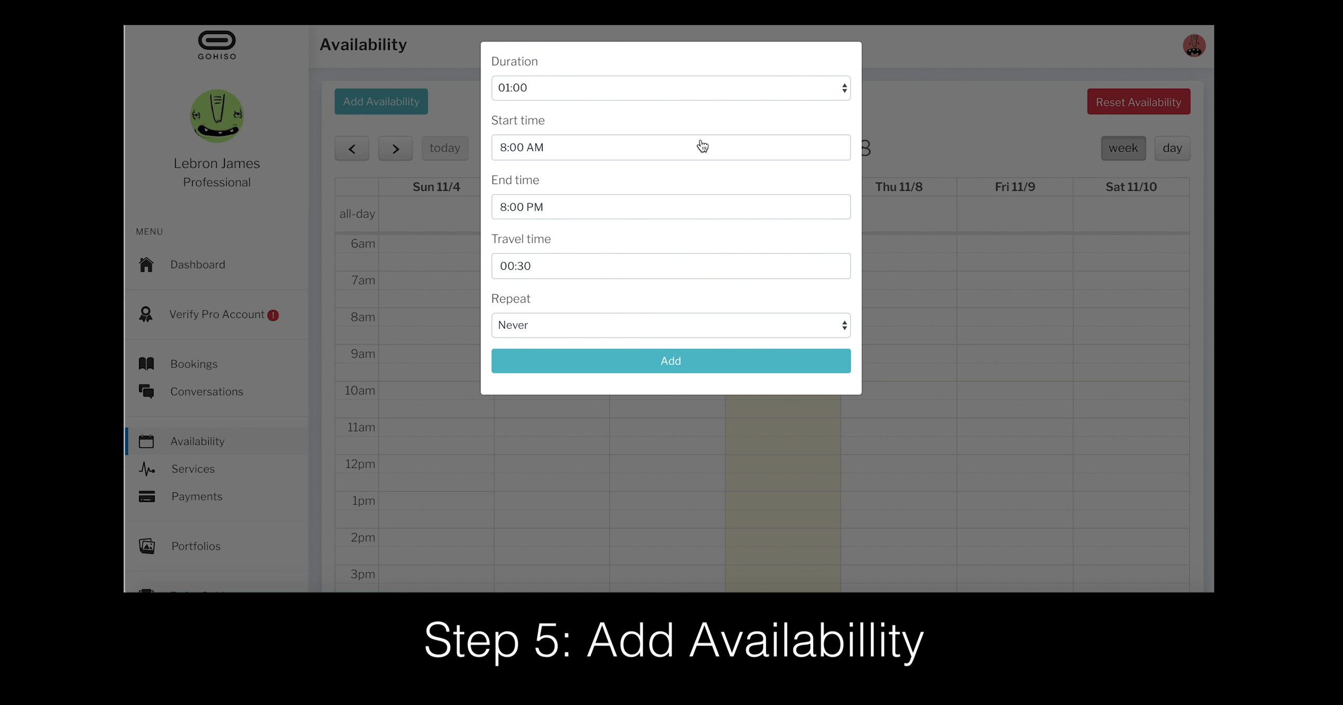
click(745, 95)
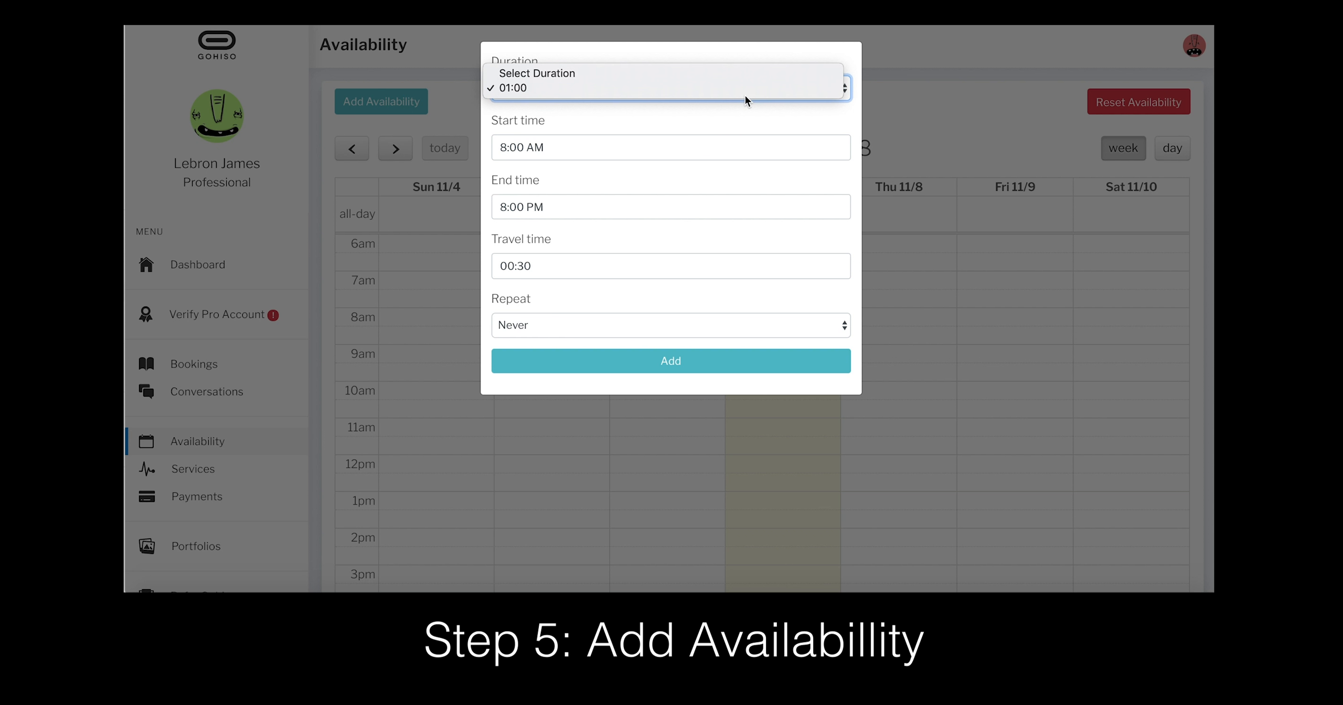
click(741, 88)
click(724, 147)
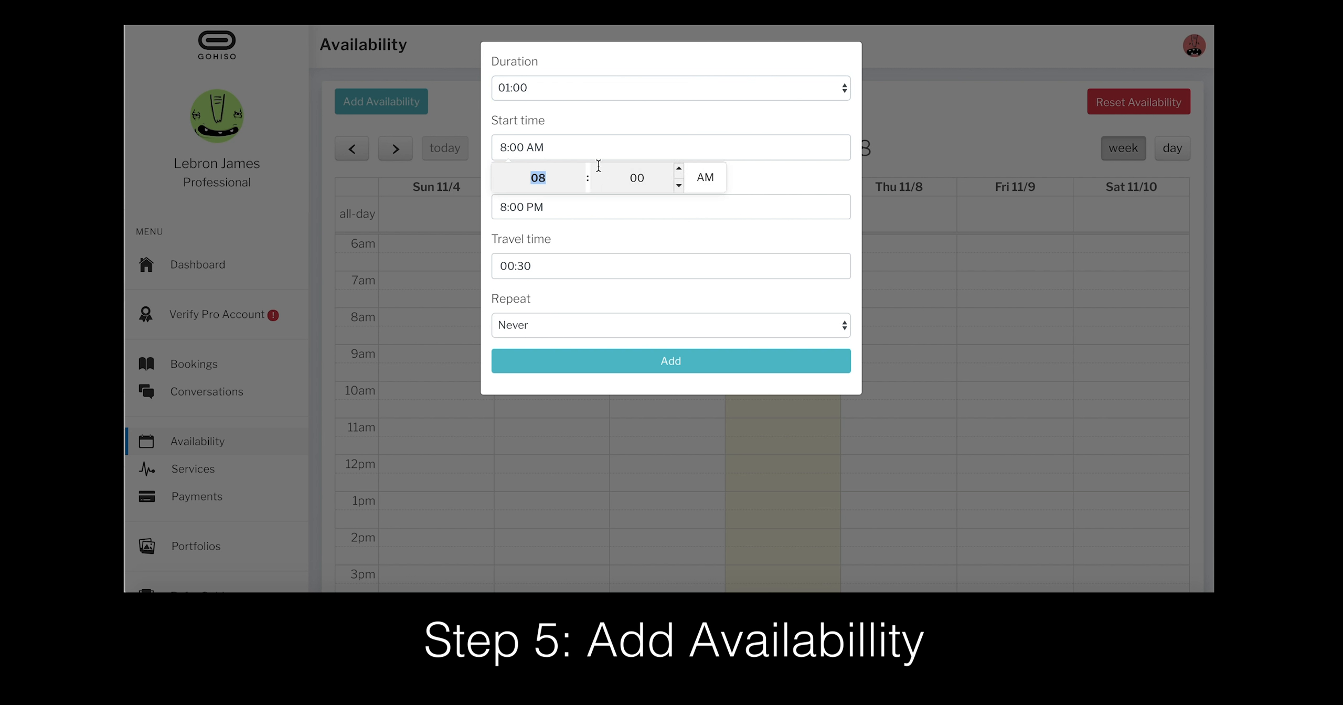
click(580, 169)
click(579, 168)
click(579, 169)
click(580, 169)
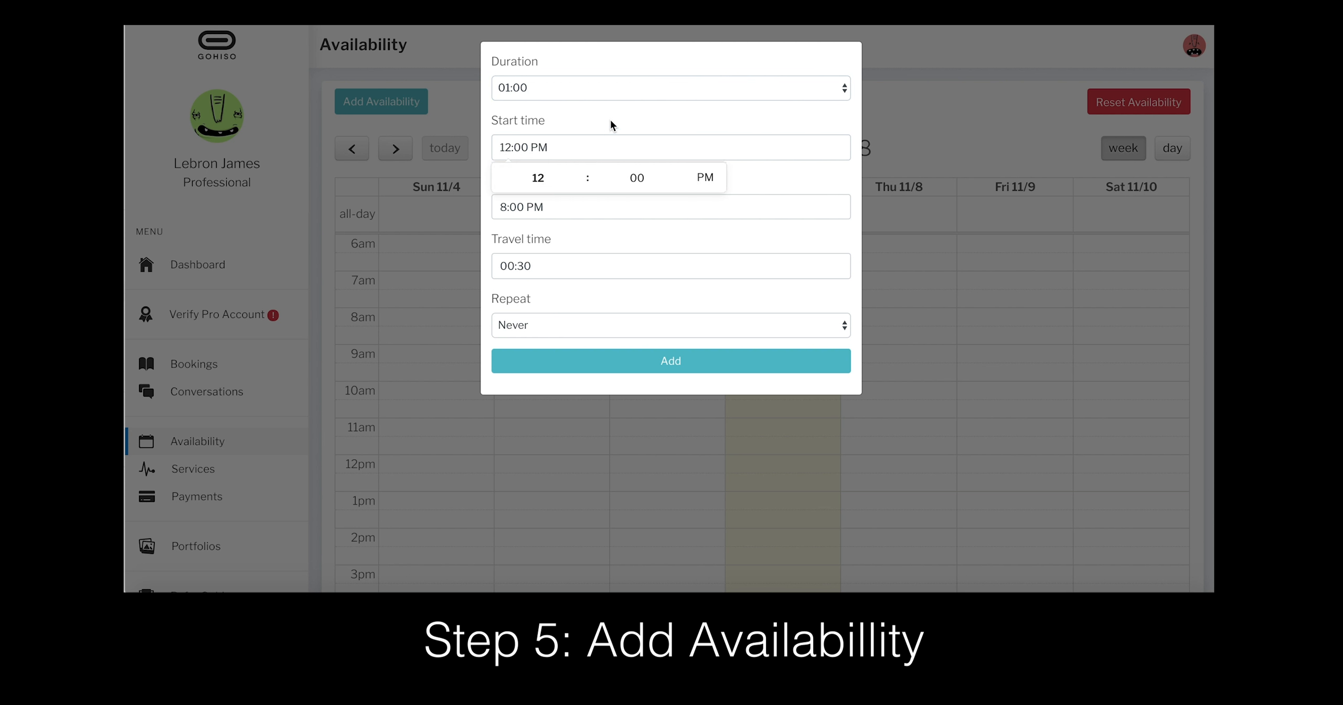
click(600, 179)
Step: Set the travel time of the availability entry to 00:00
click(619, 281)
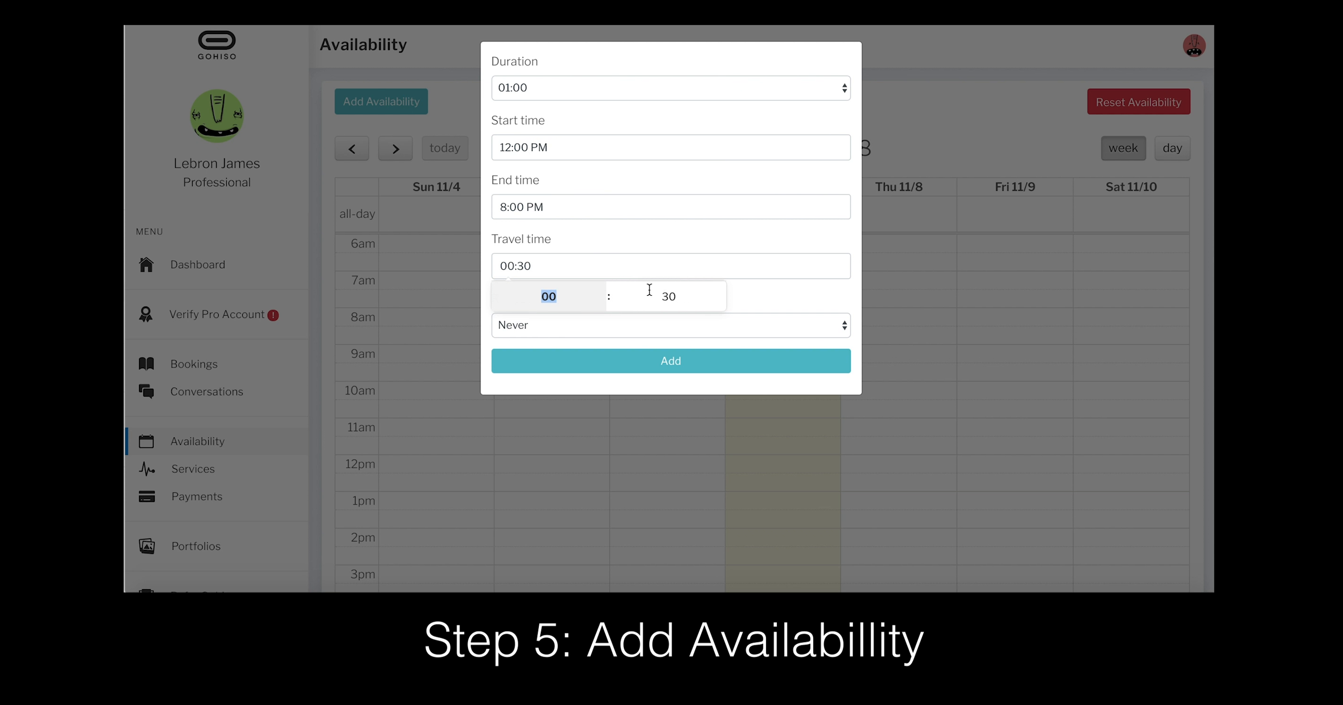
click(721, 304)
click(753, 298)
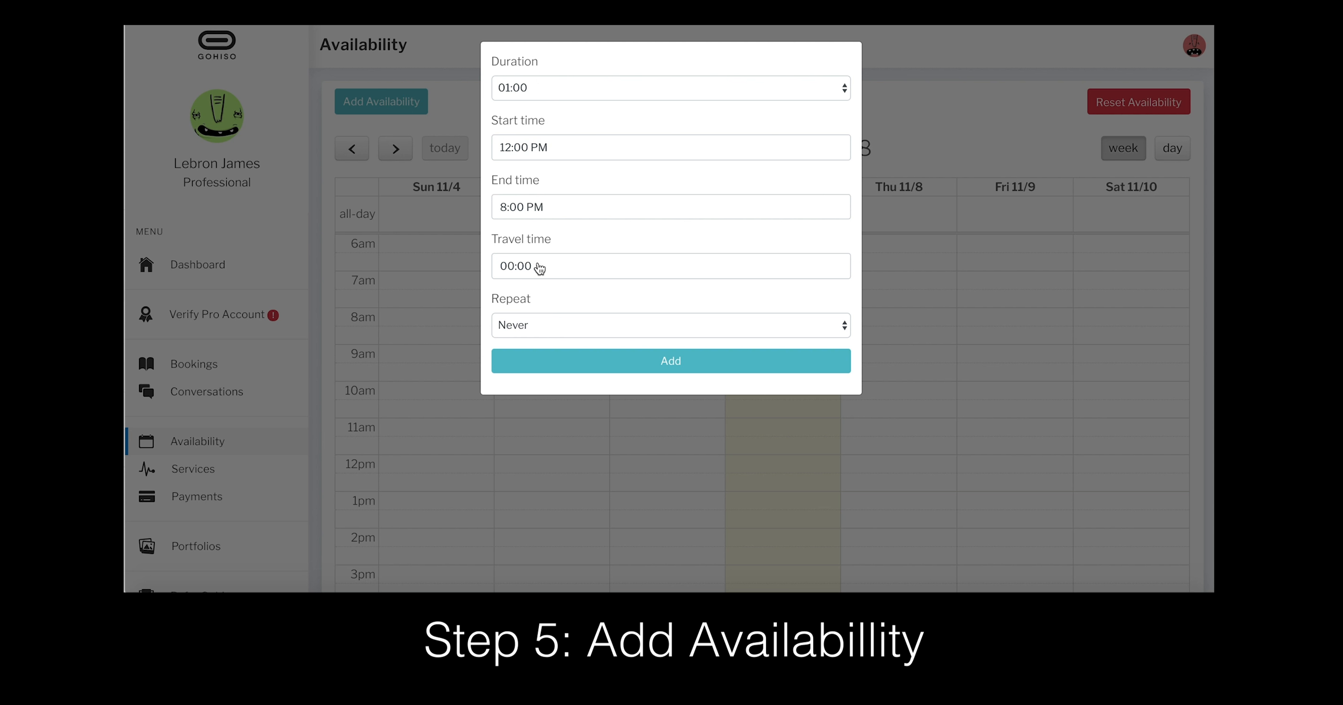
Step: Repeat the availability daily until December 31, 2018 and add it to the schedule
click(649, 326)
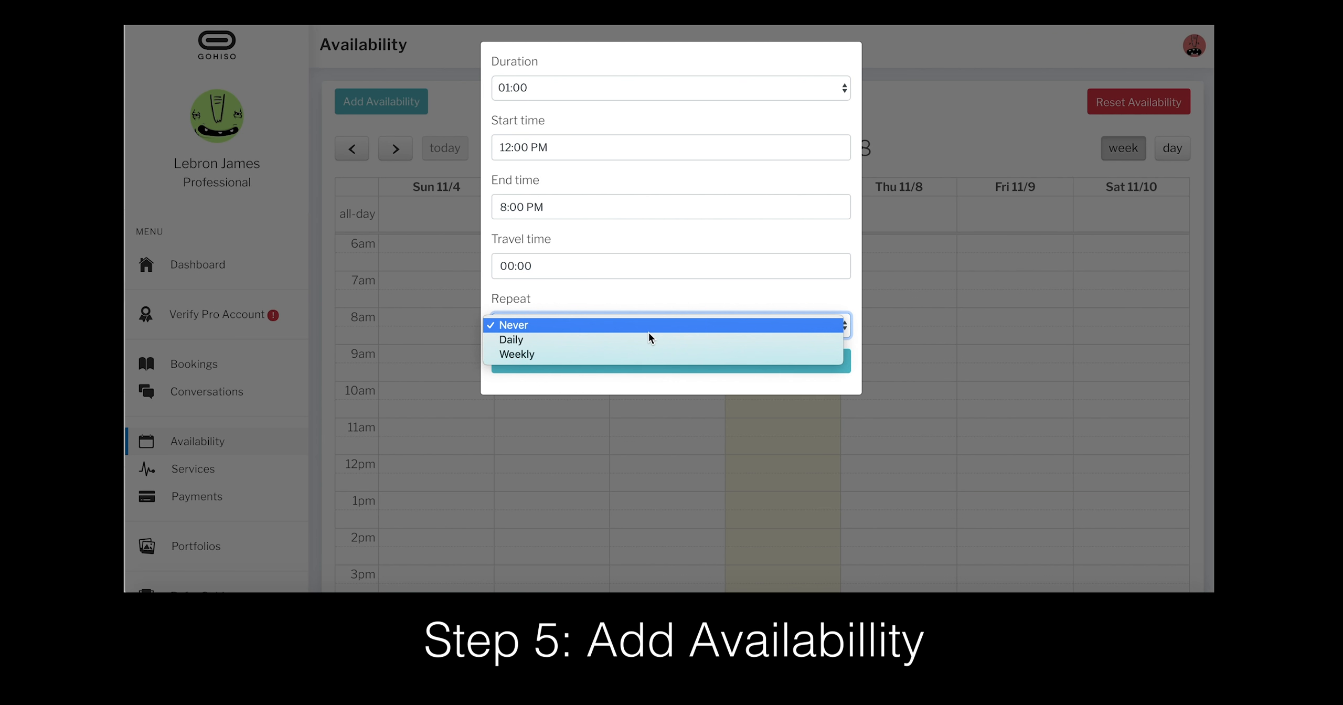
click(631, 344)
click(661, 386)
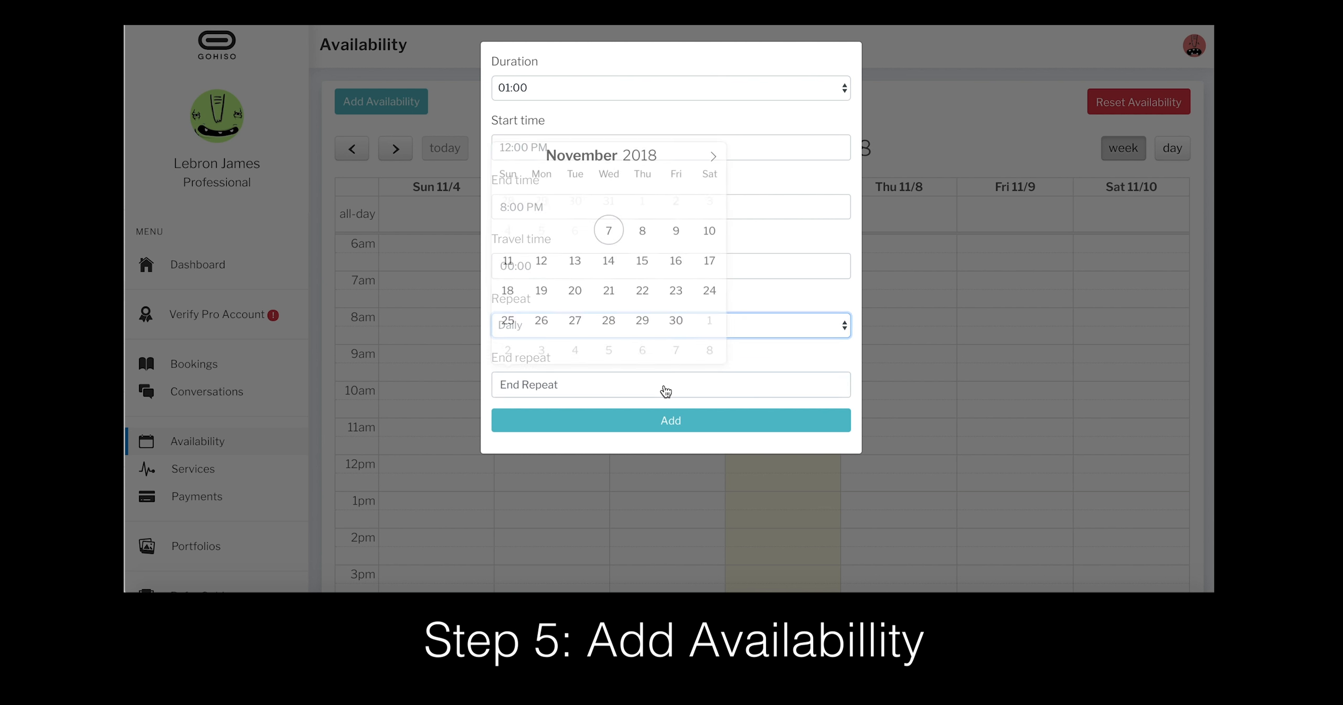
click(713, 163)
click(541, 356)
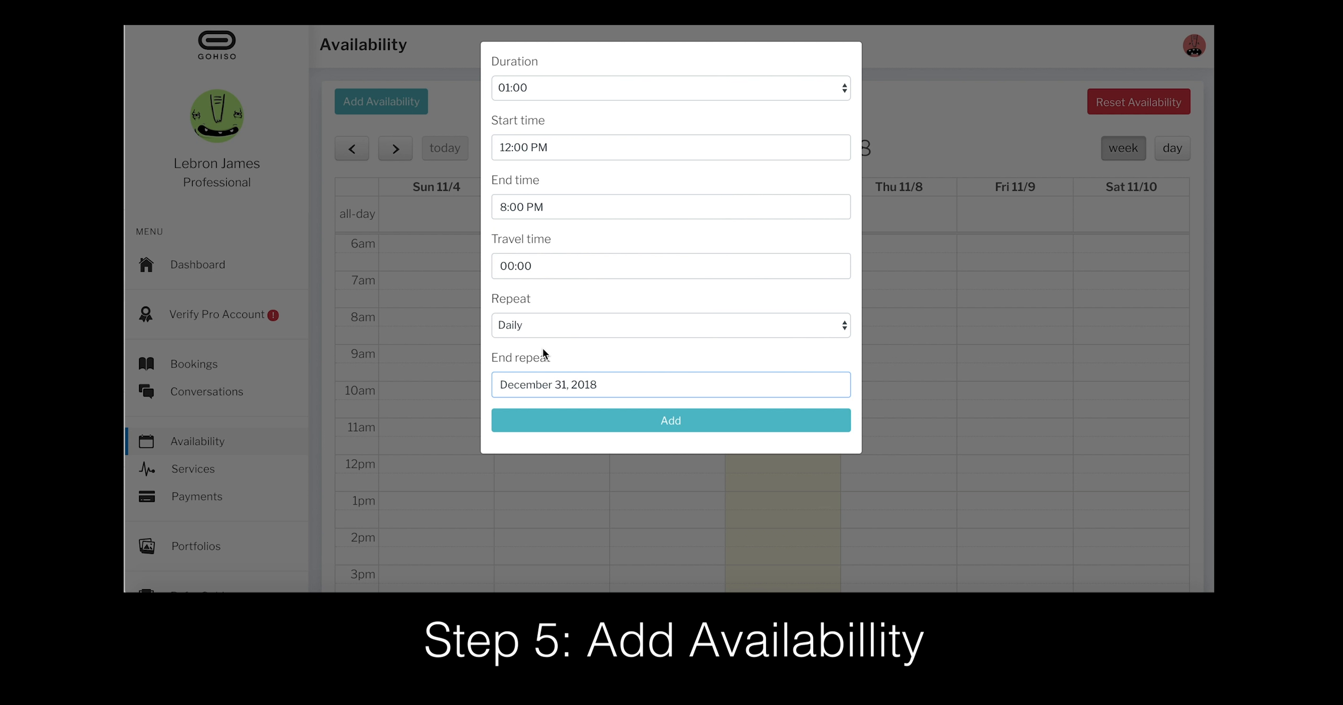
click(653, 423)
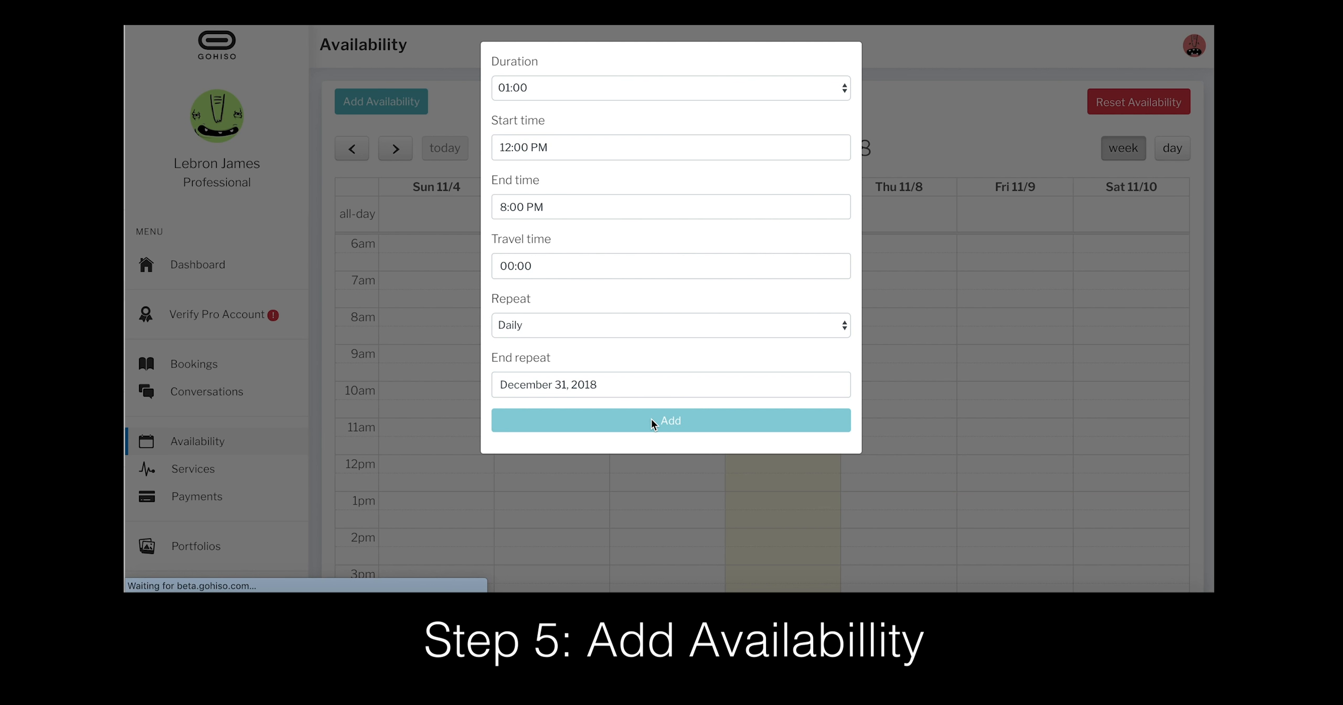
Step: Look over the dashboard's sharing options, then open the availability calendar and examine the week's time slots
scroll(650, 419, down, 2)
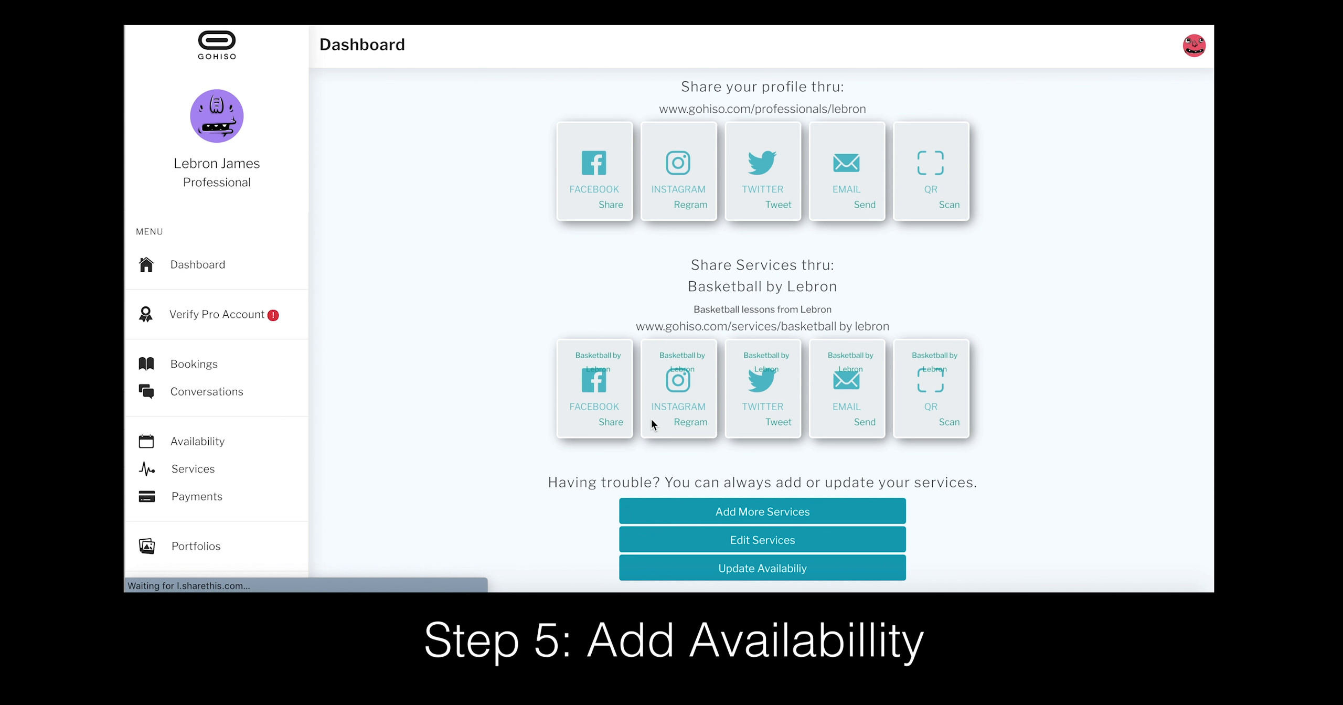
scroll(890, 262, up, 2)
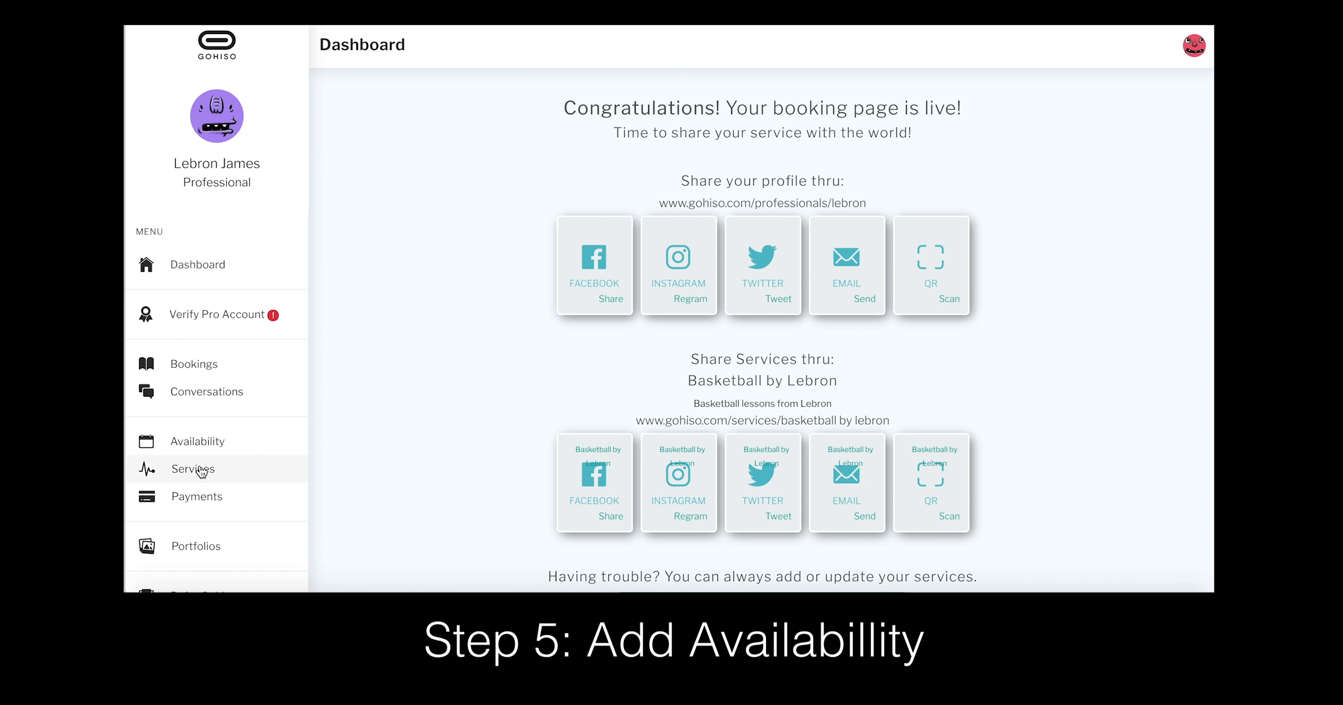
click(209, 449)
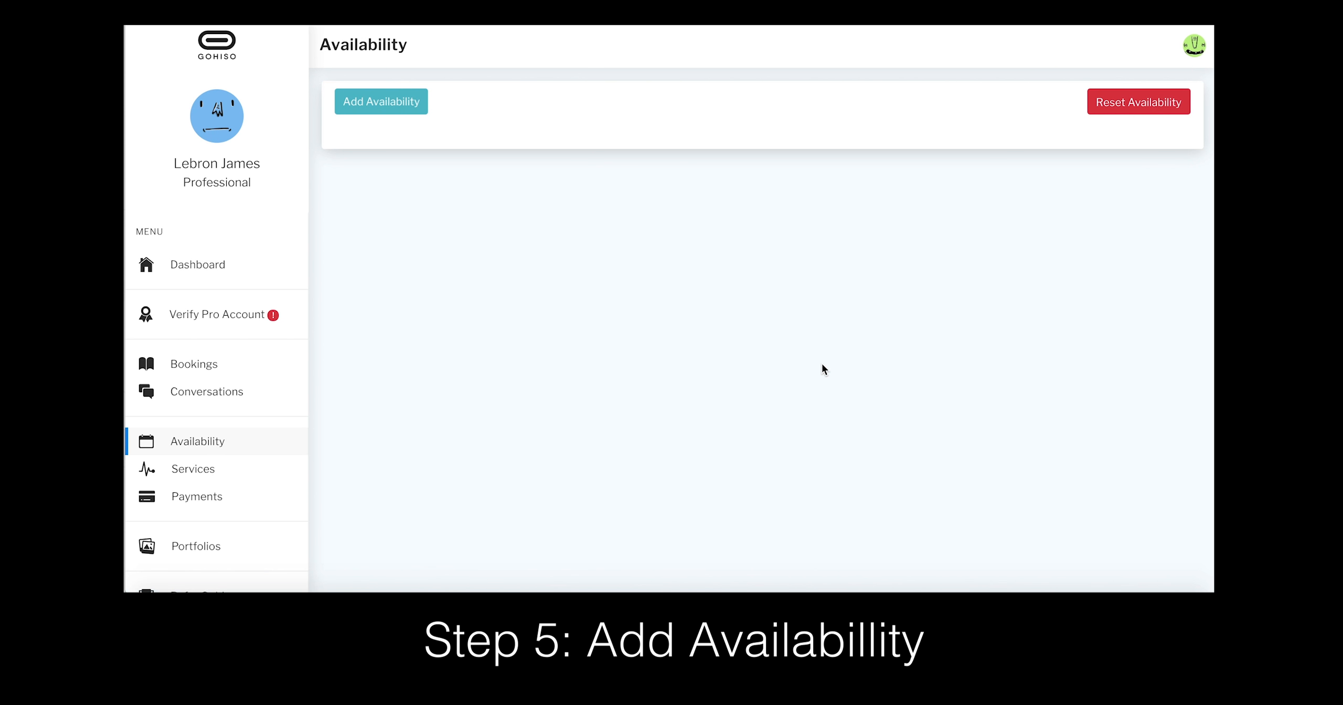
scroll(890, 449, down, 5)
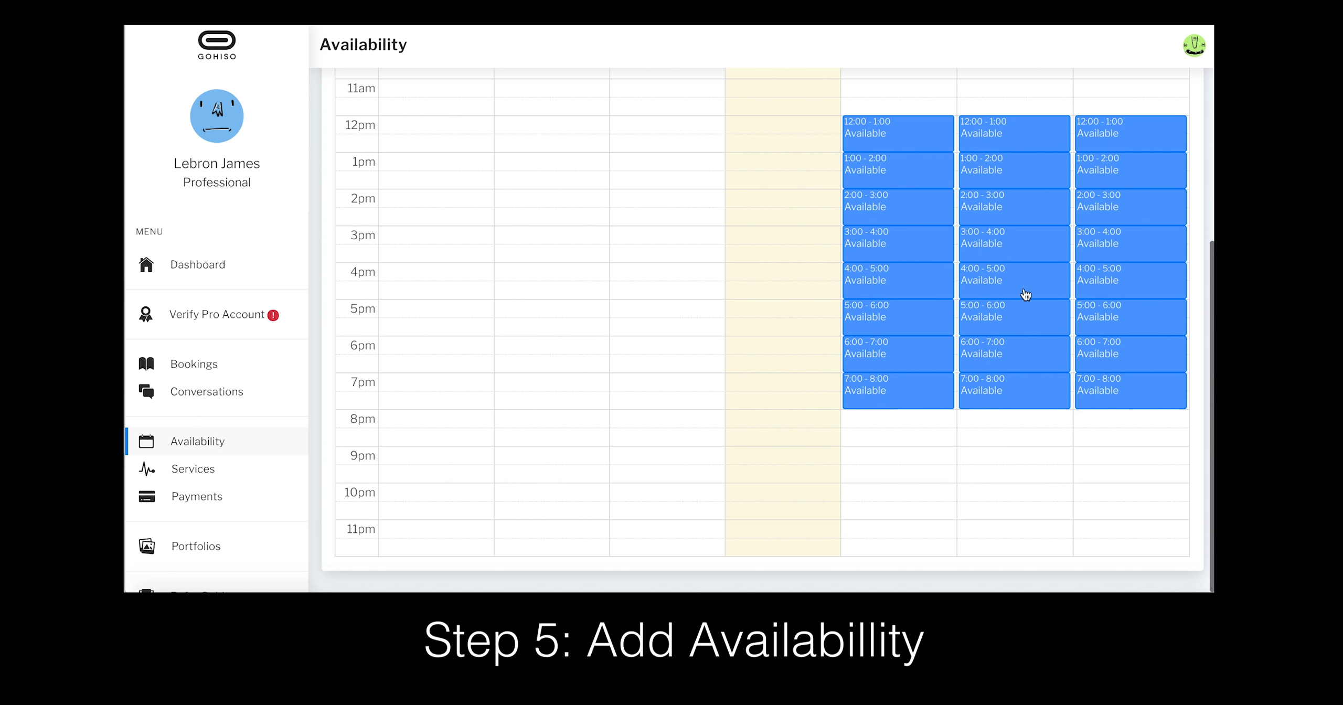
scroll(947, 288, up, 10)
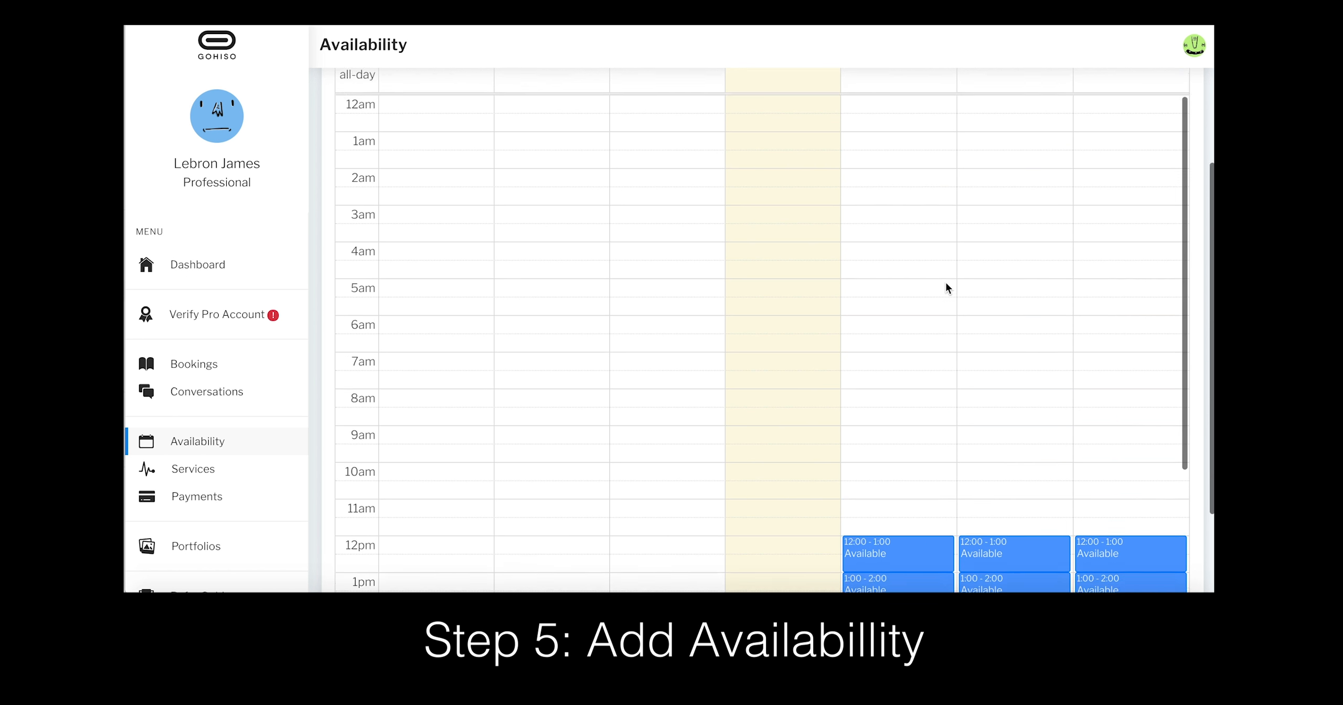
Step: Reset the availability for the dates November 22, 2018 to November 25, 2018
click(1145, 110)
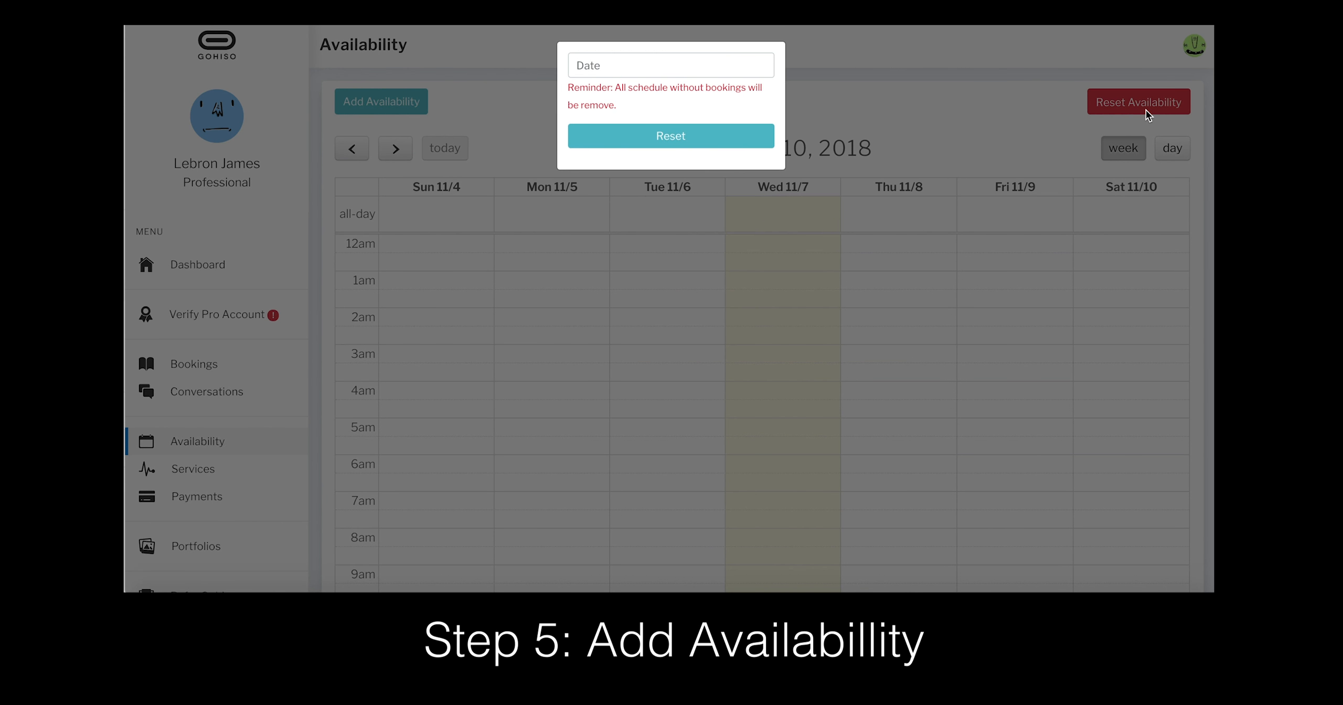
click(753, 70)
click(790, 94)
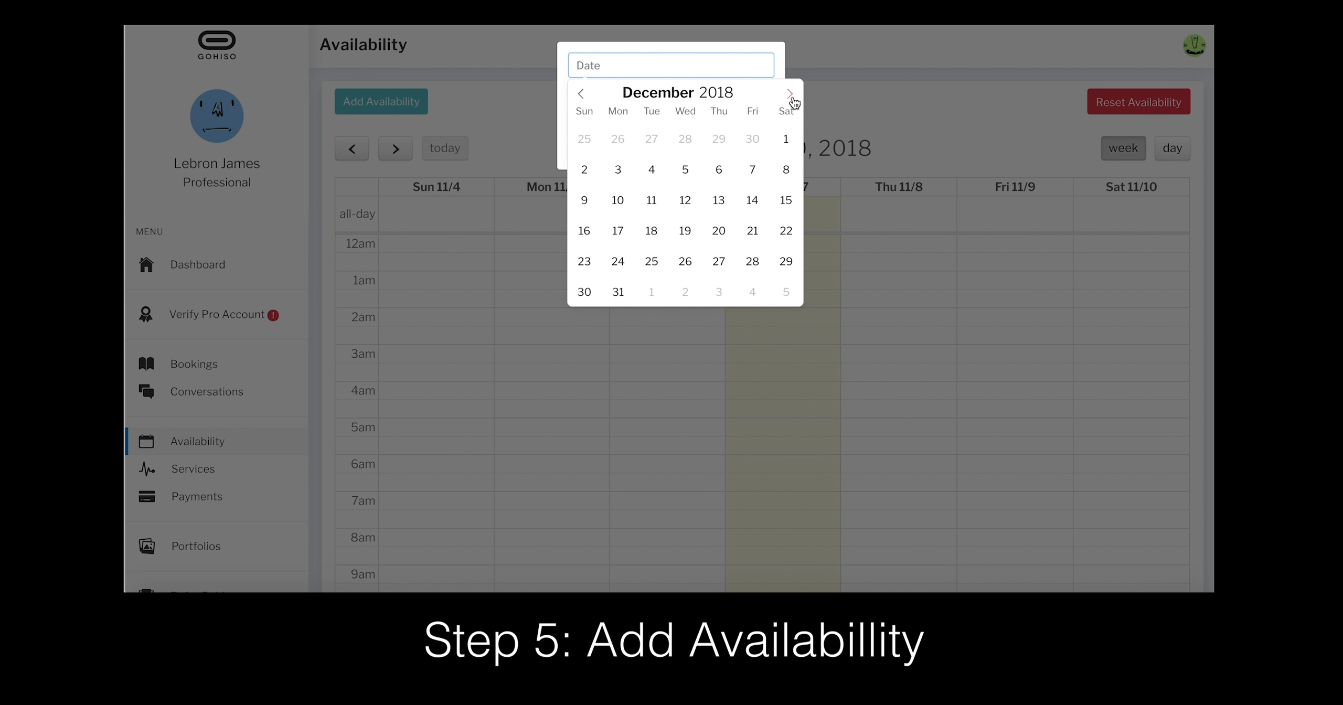
click(577, 94)
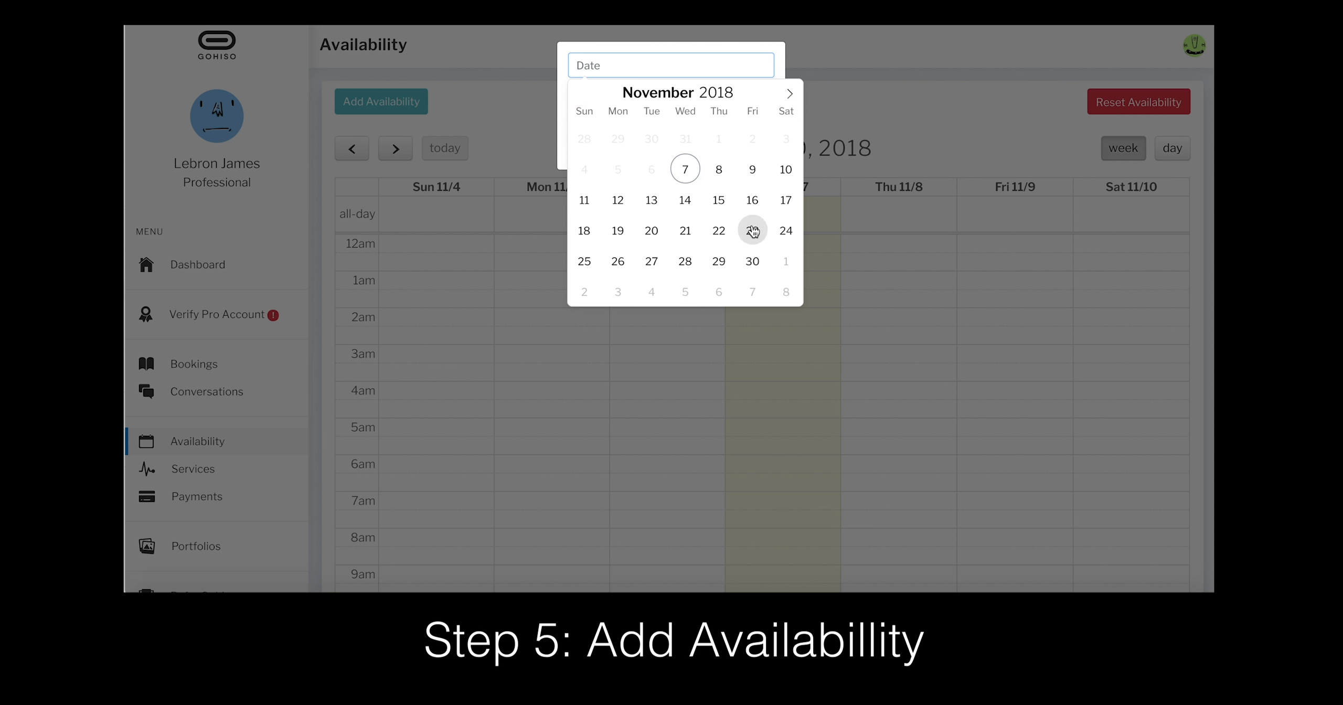
click(724, 239)
click(587, 260)
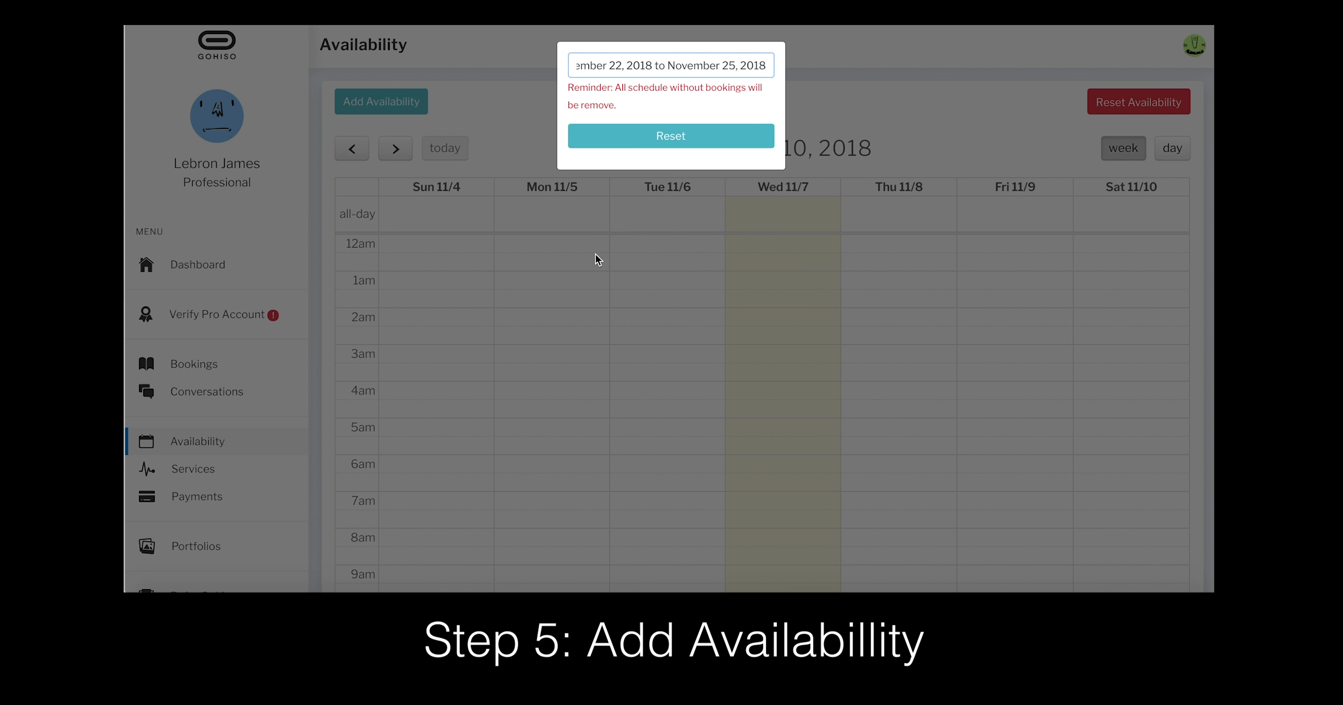
click(674, 134)
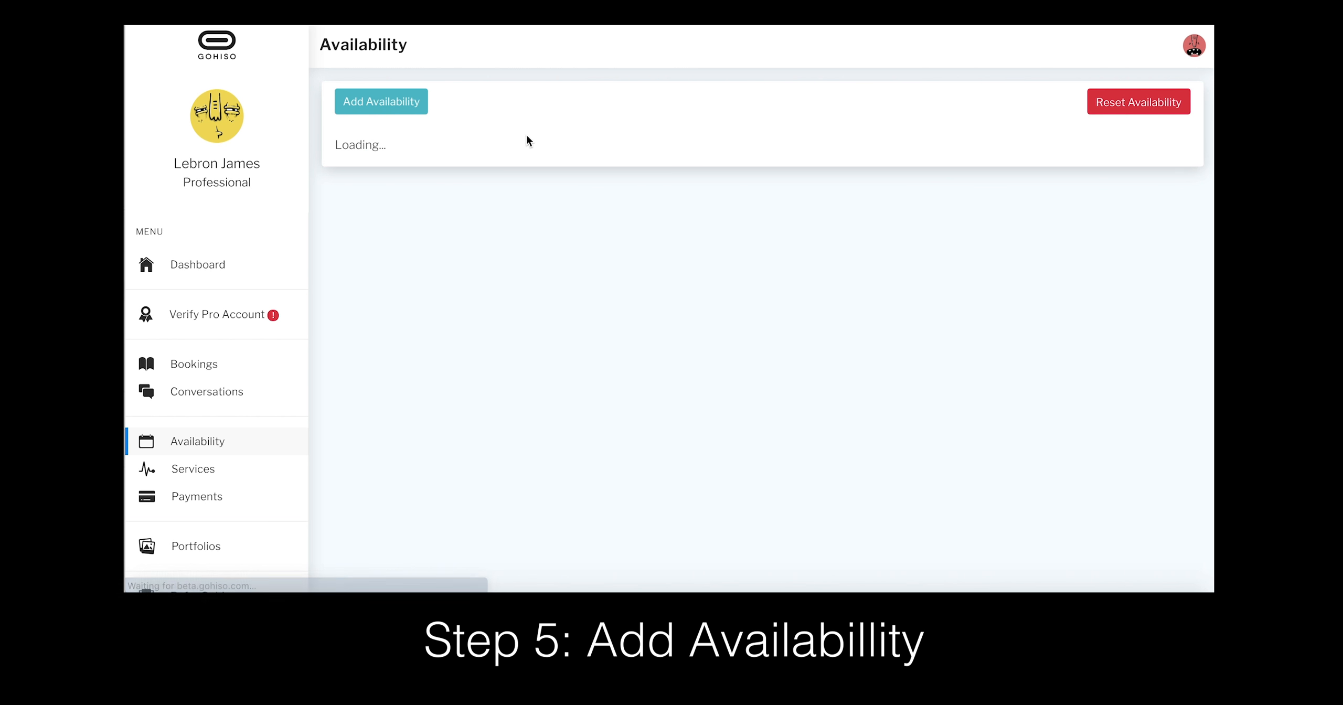
Step: Examine the availability calendar for the week of November 18 to 24, 2018
click(395, 150)
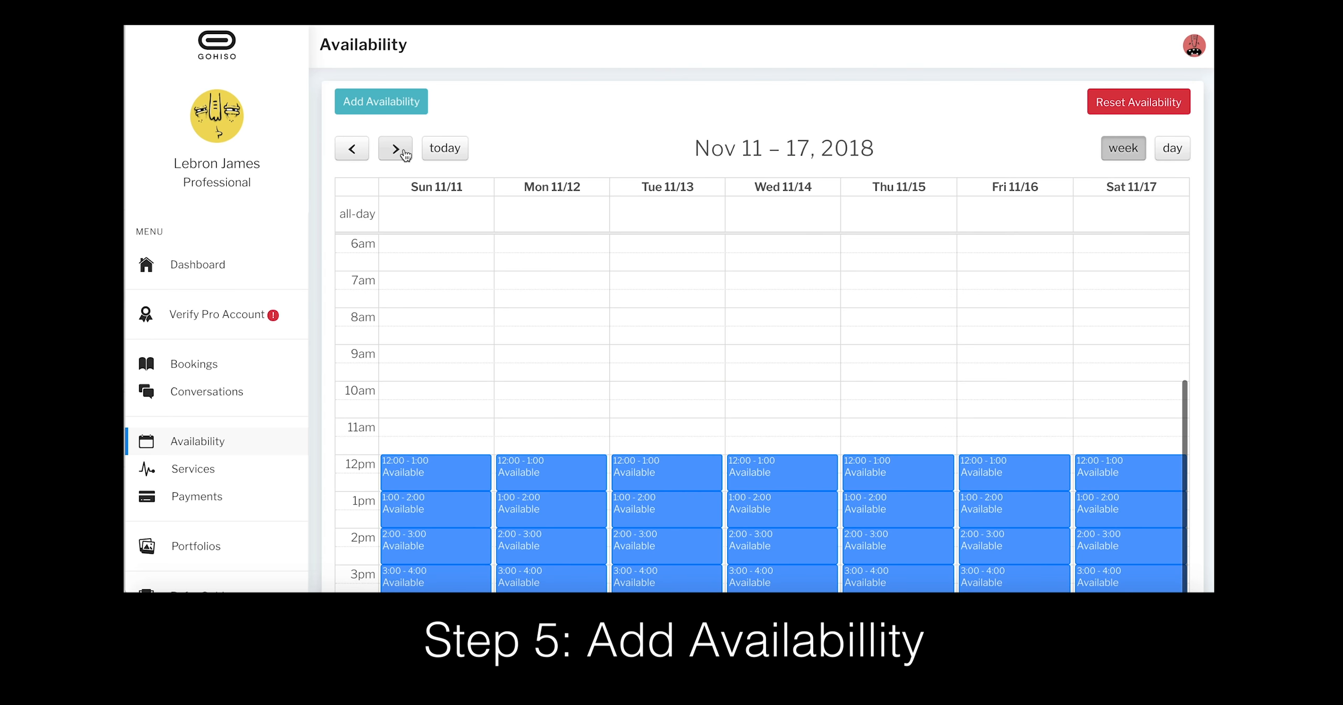
click(396, 150)
scroll(720, 367, down, 2)
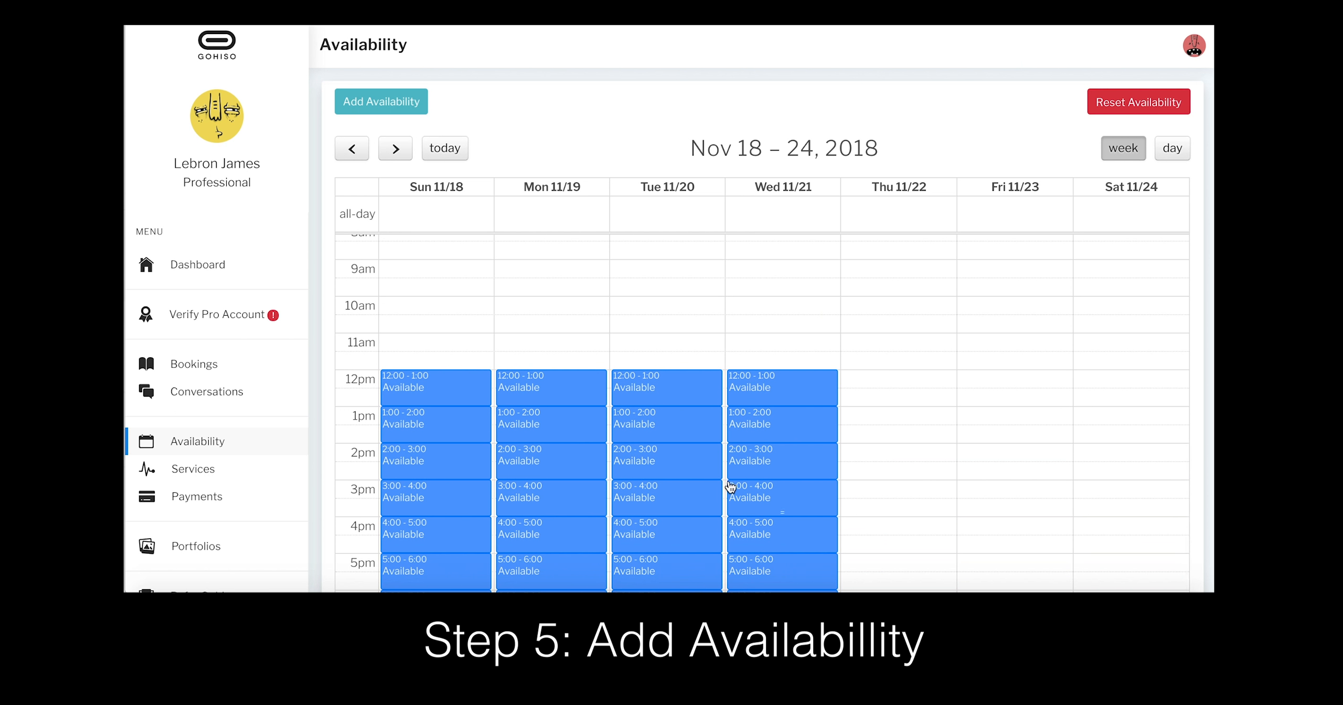
Step: Open the basketball service's public page from the service list and check its bookable times for November 15, 2018
click(248, 472)
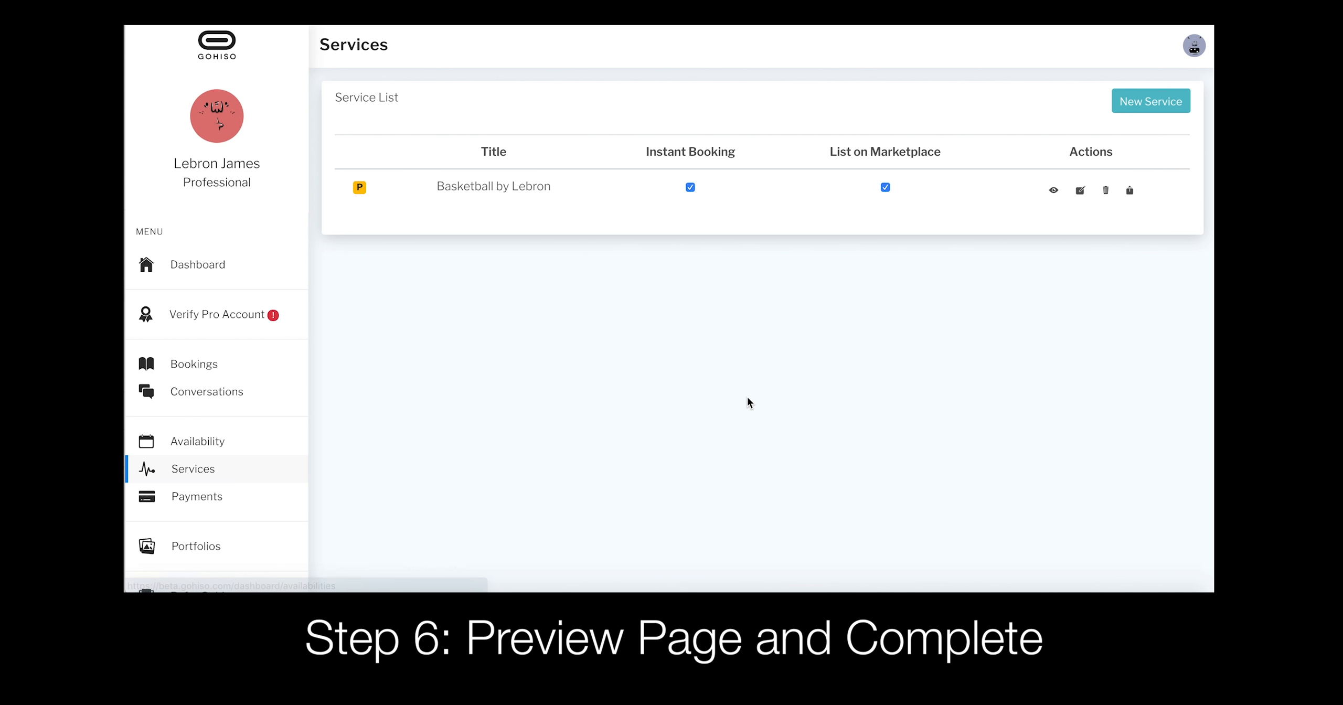
click(1052, 191)
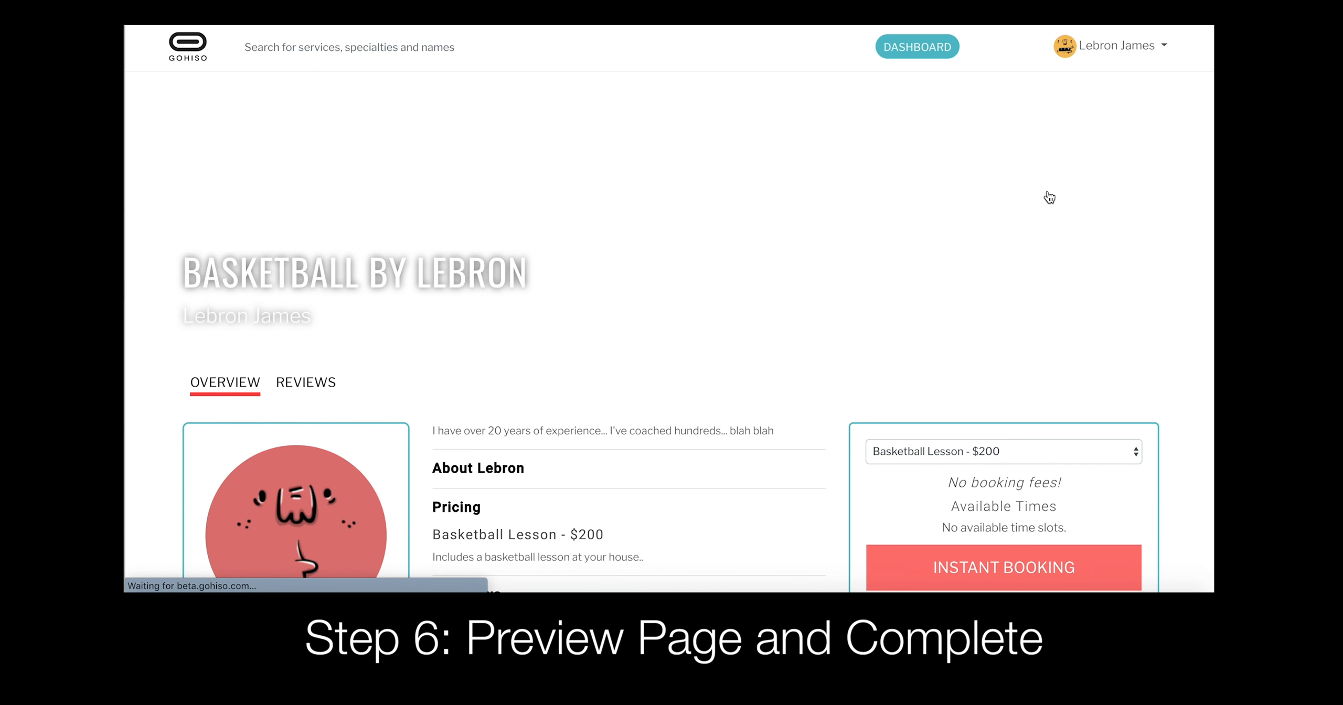
scroll(834, 351, down, 4)
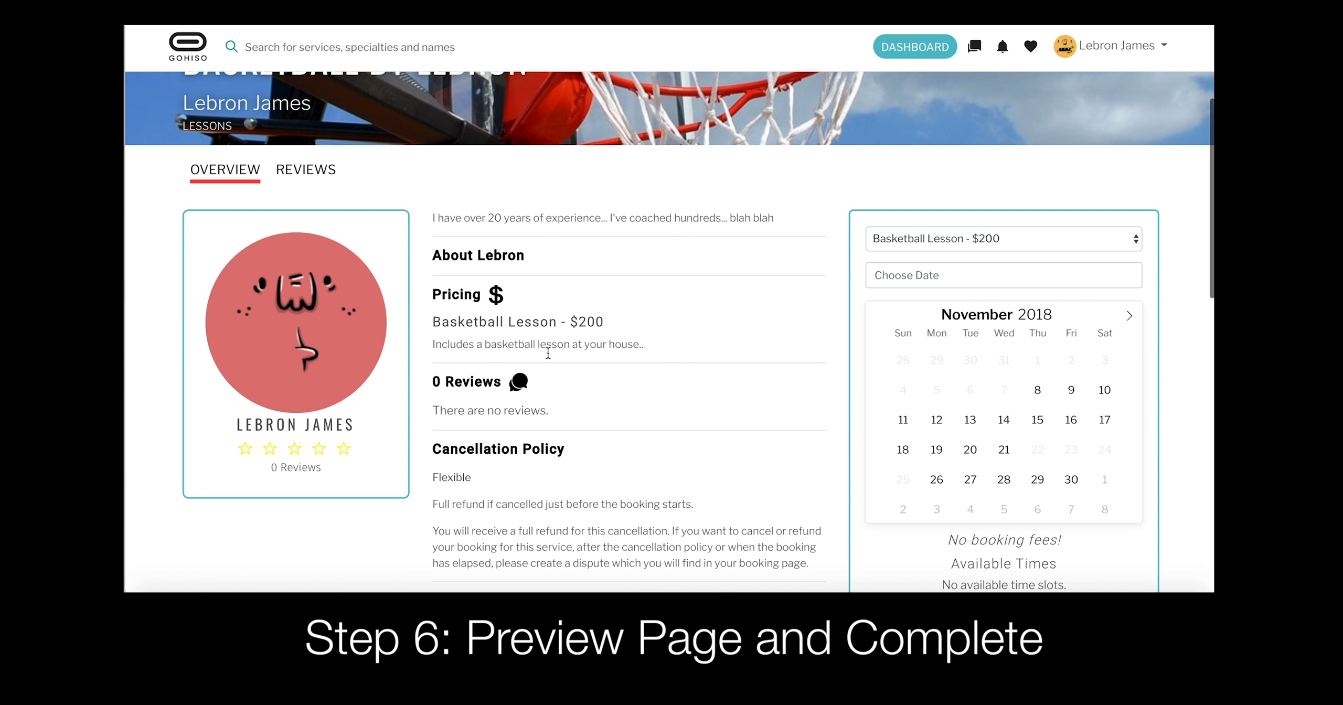
scroll(504, 428, down, 3)
click(1065, 252)
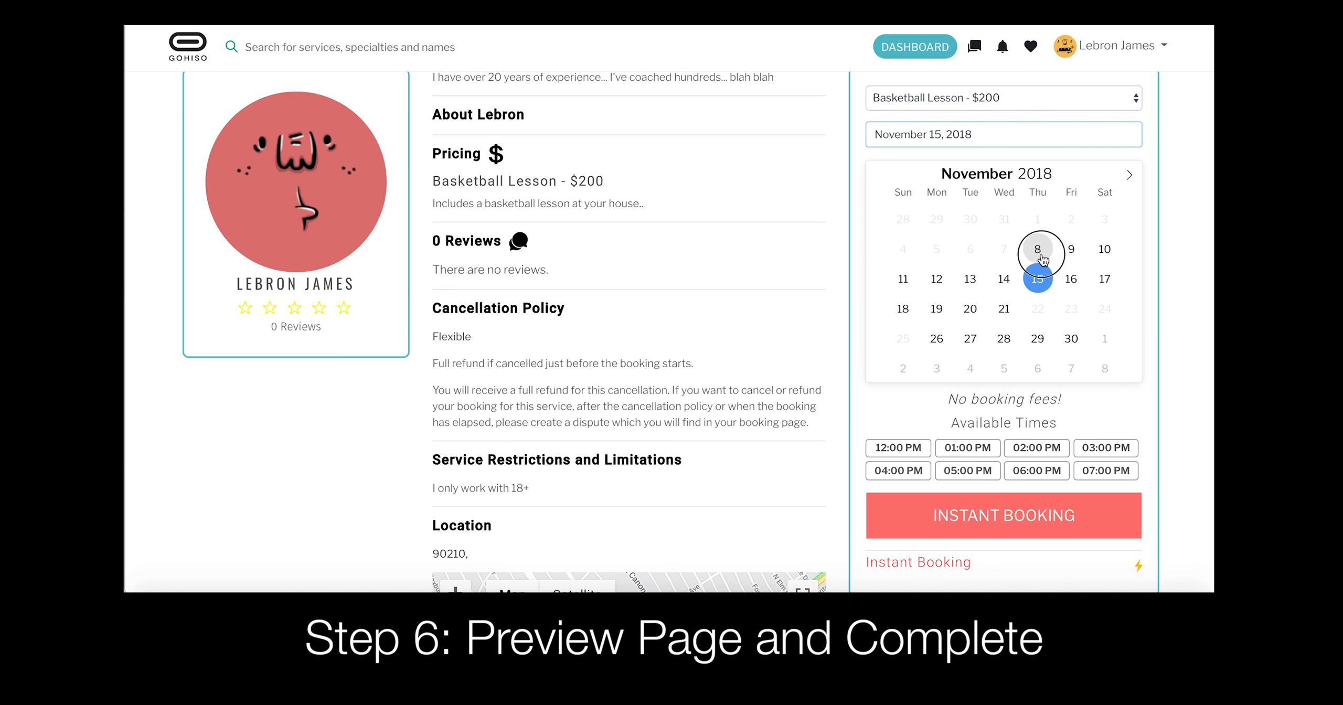
click(1037, 279)
scroll(842, 321, down, 3)
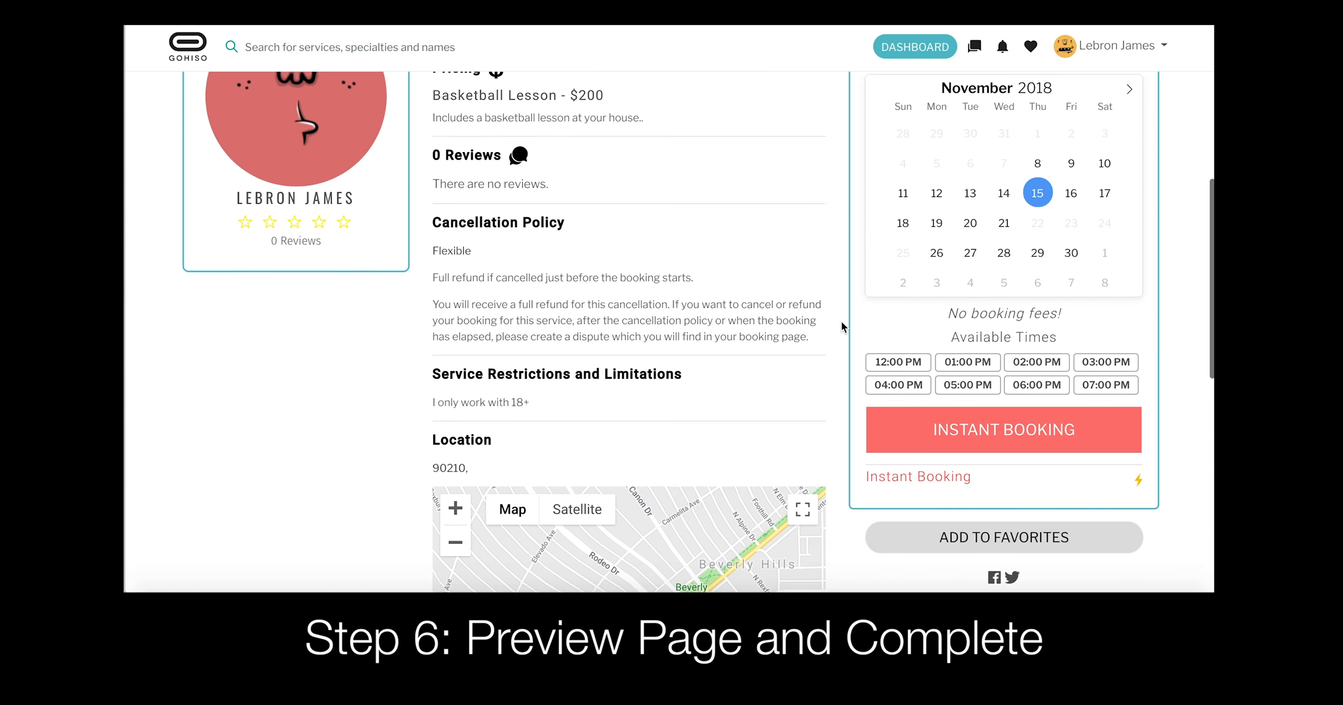
Step: Review the service page's header, pricing, cancellation policy, restrictions, location map and booking area
scroll(643, 438, down, 5)
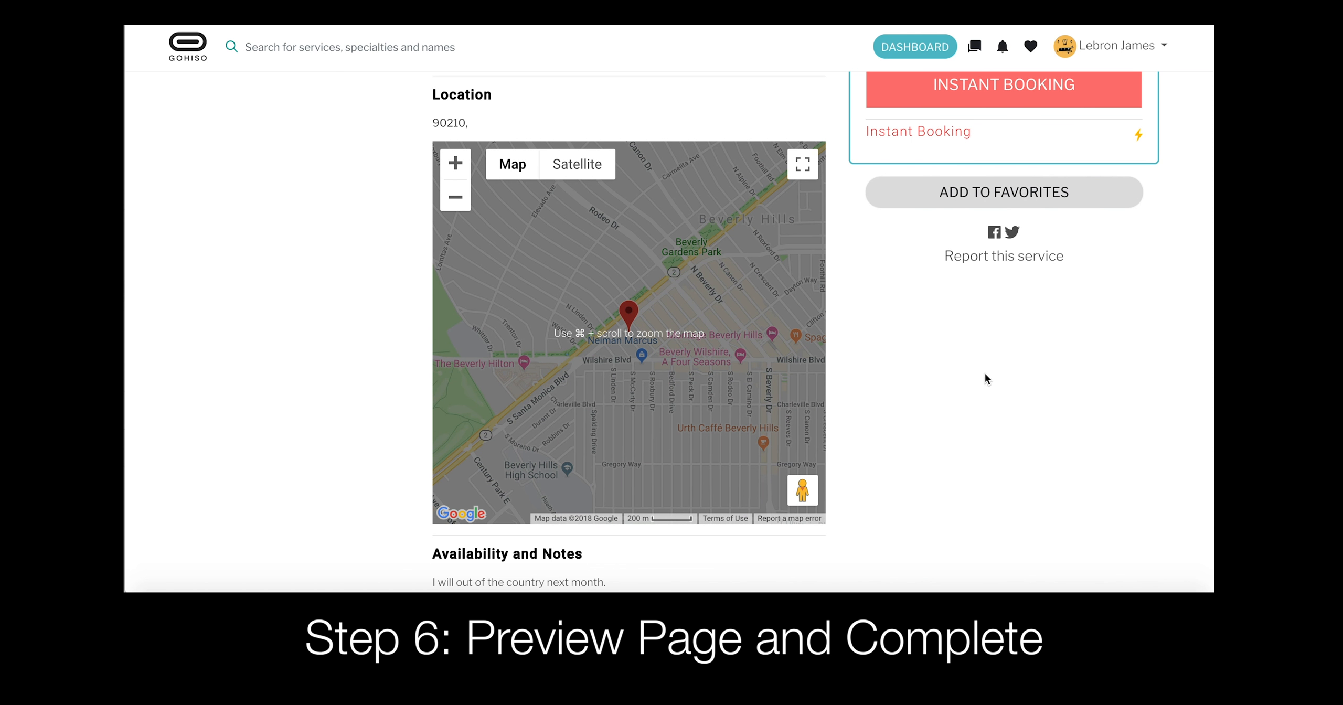
scroll(285, 382, up, 9)
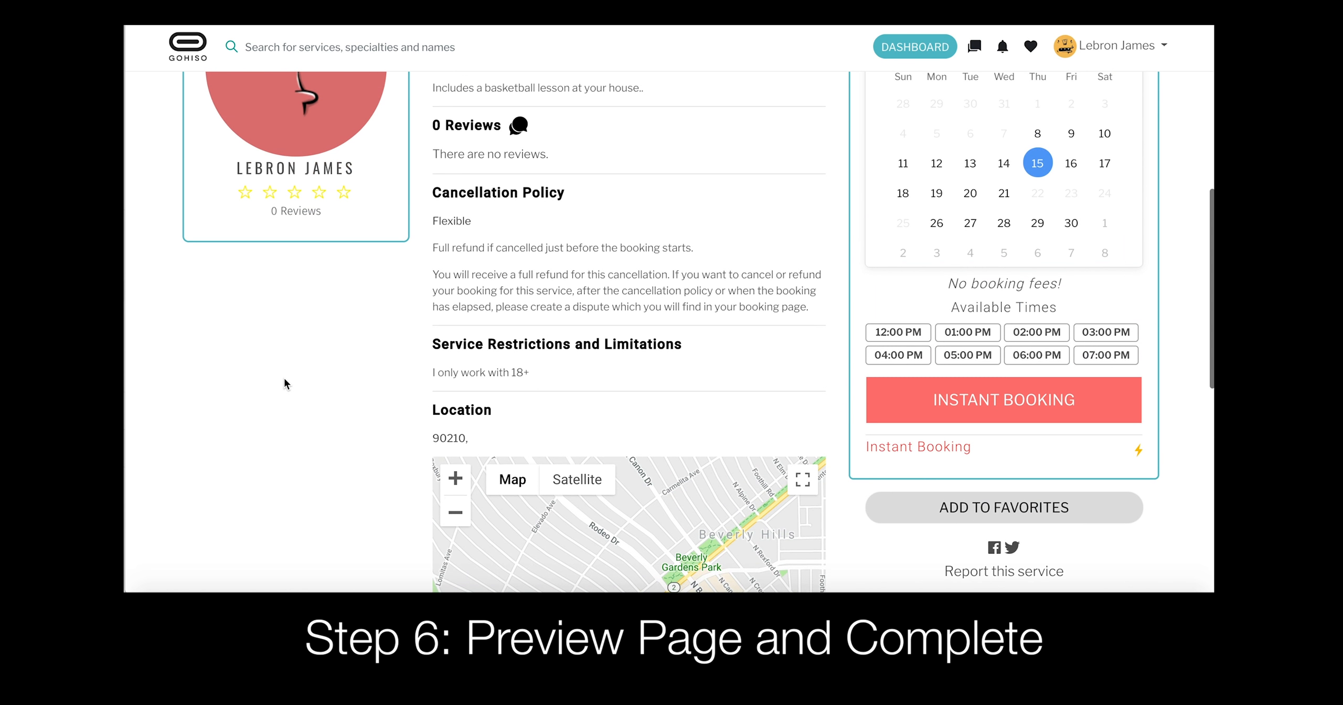
scroll(285, 382, up, 2)
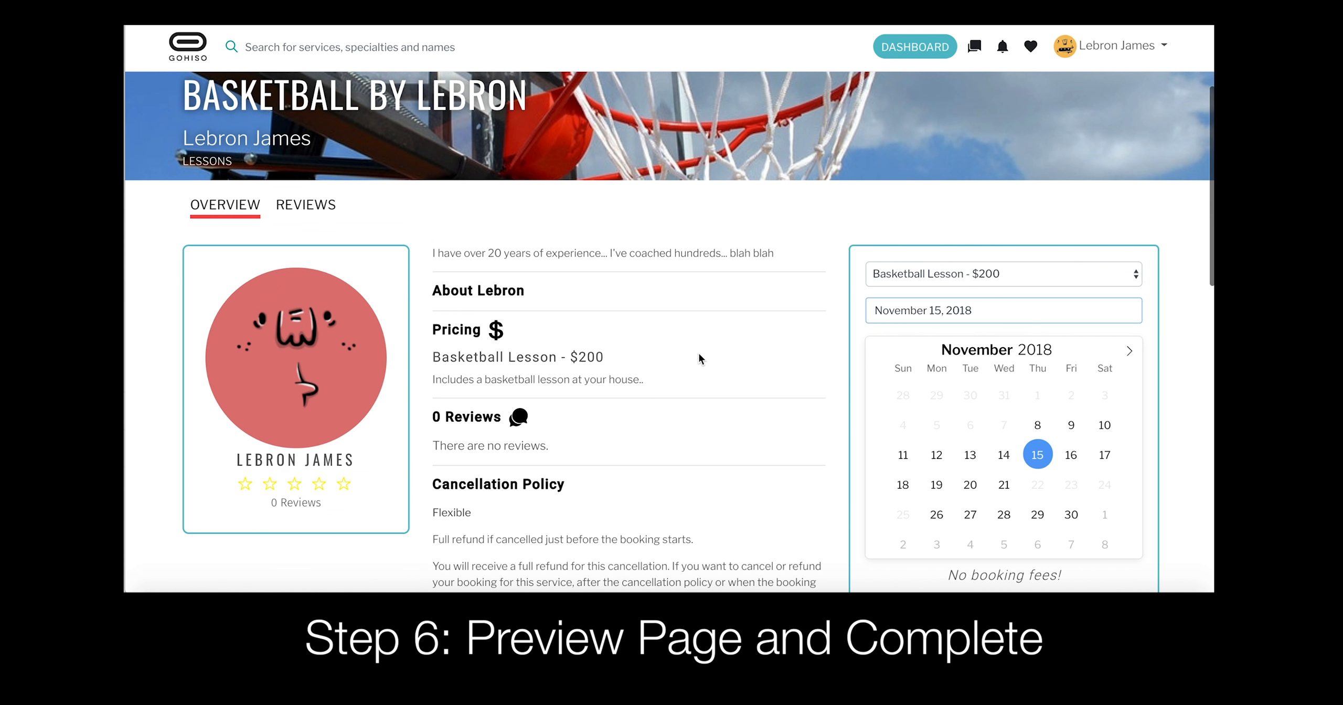
drag(520, 379, 577, 380)
drag(590, 380, 600, 380)
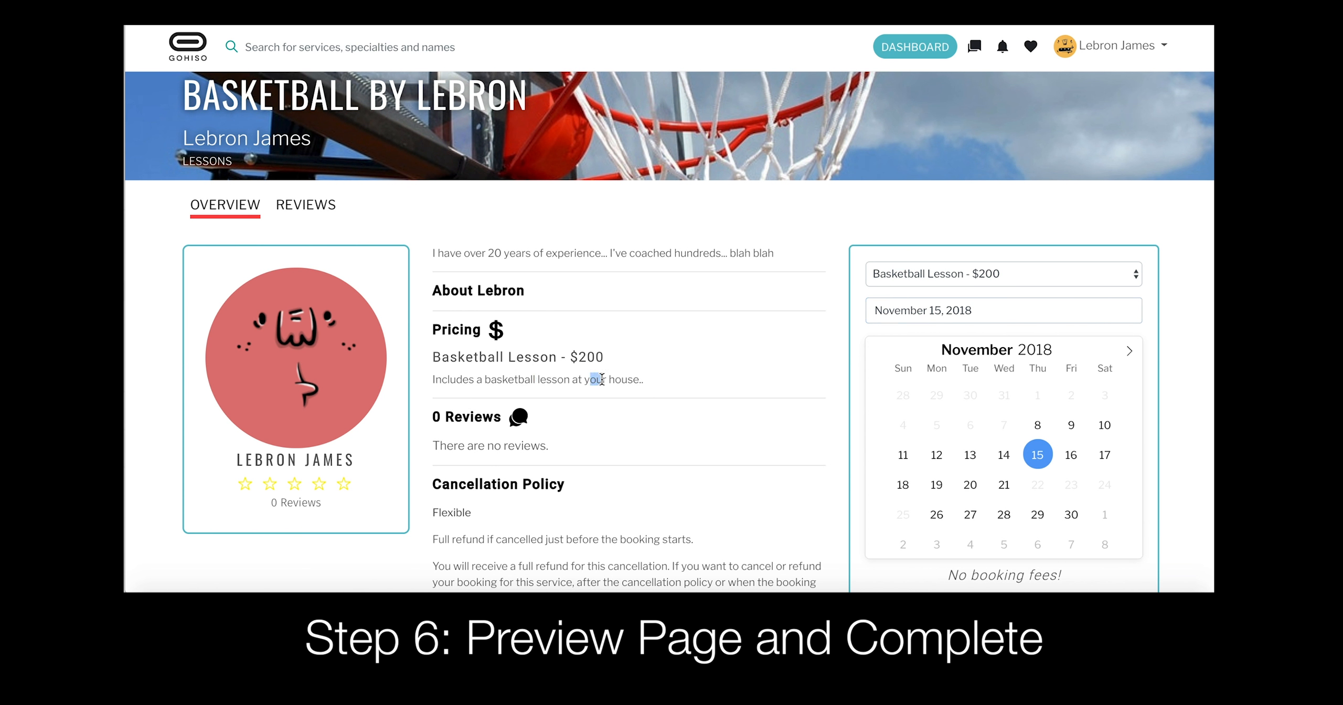
scroll(708, 304, up, 2)
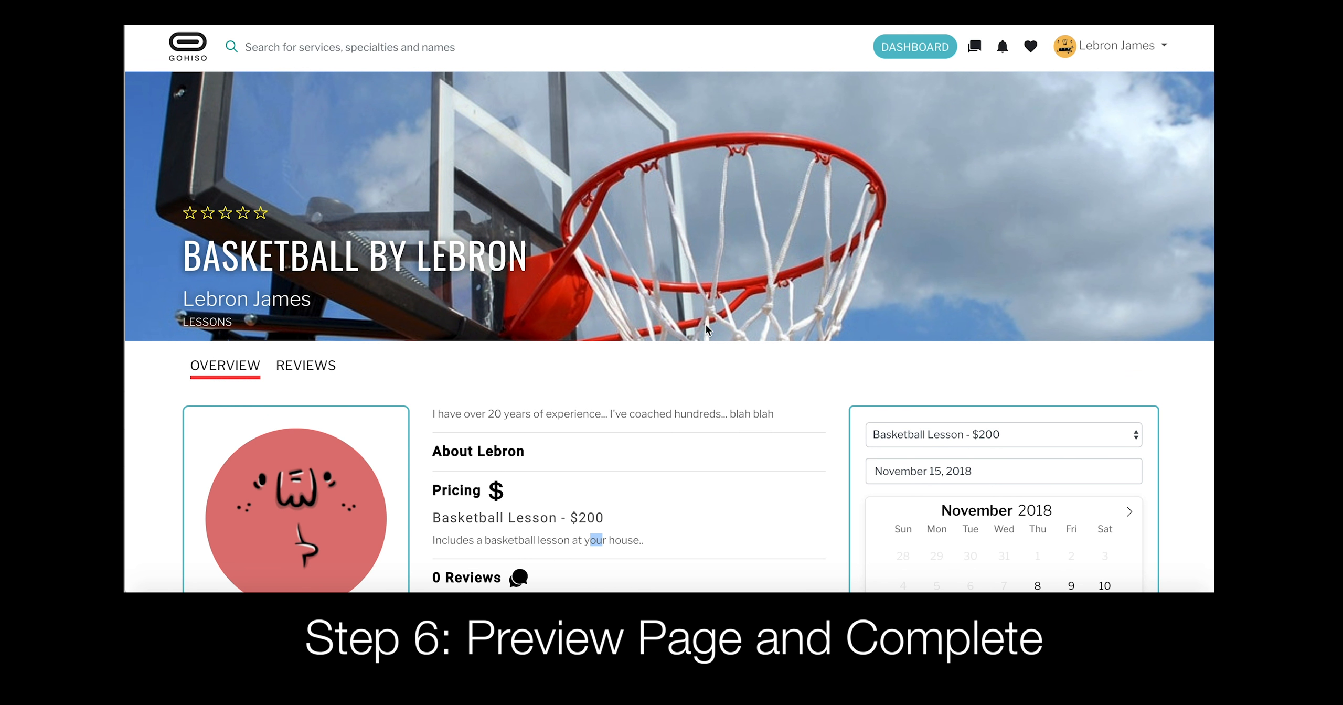
scroll(706, 336, down, 2)
scroll(705, 357, down, 3)
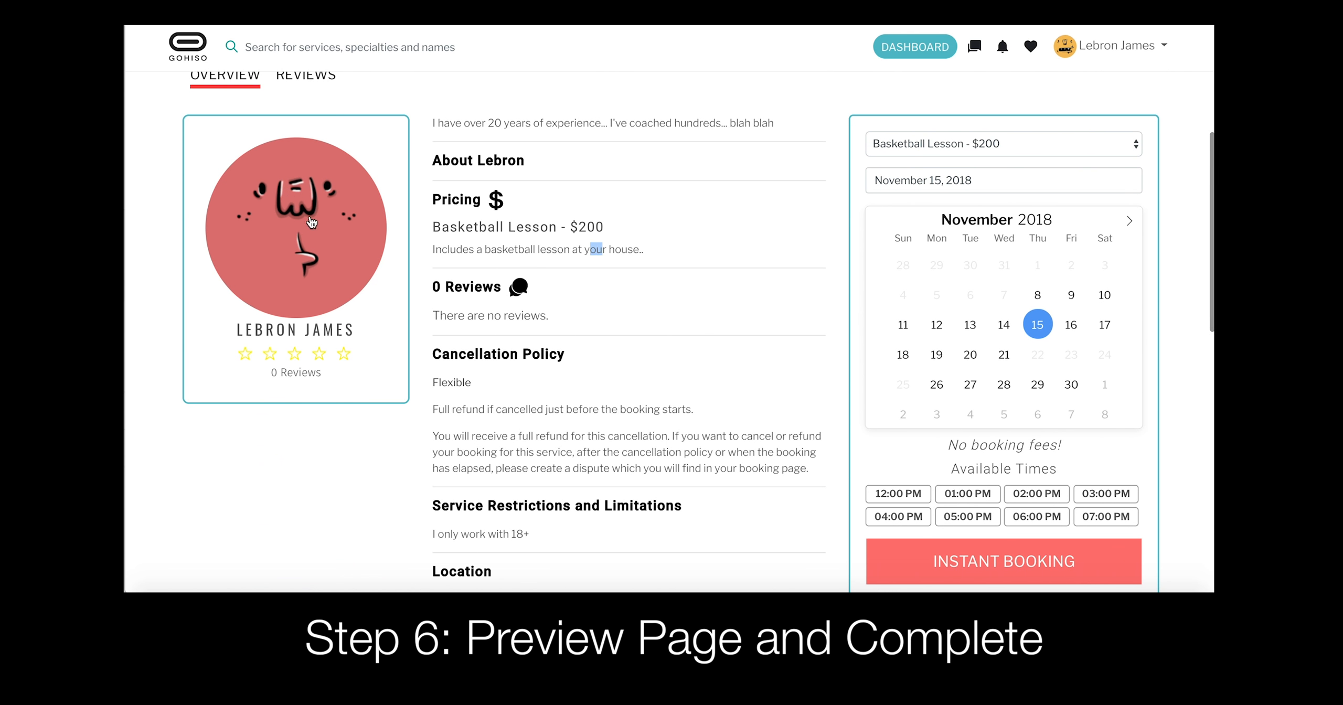
scroll(663, 330, down, 8)
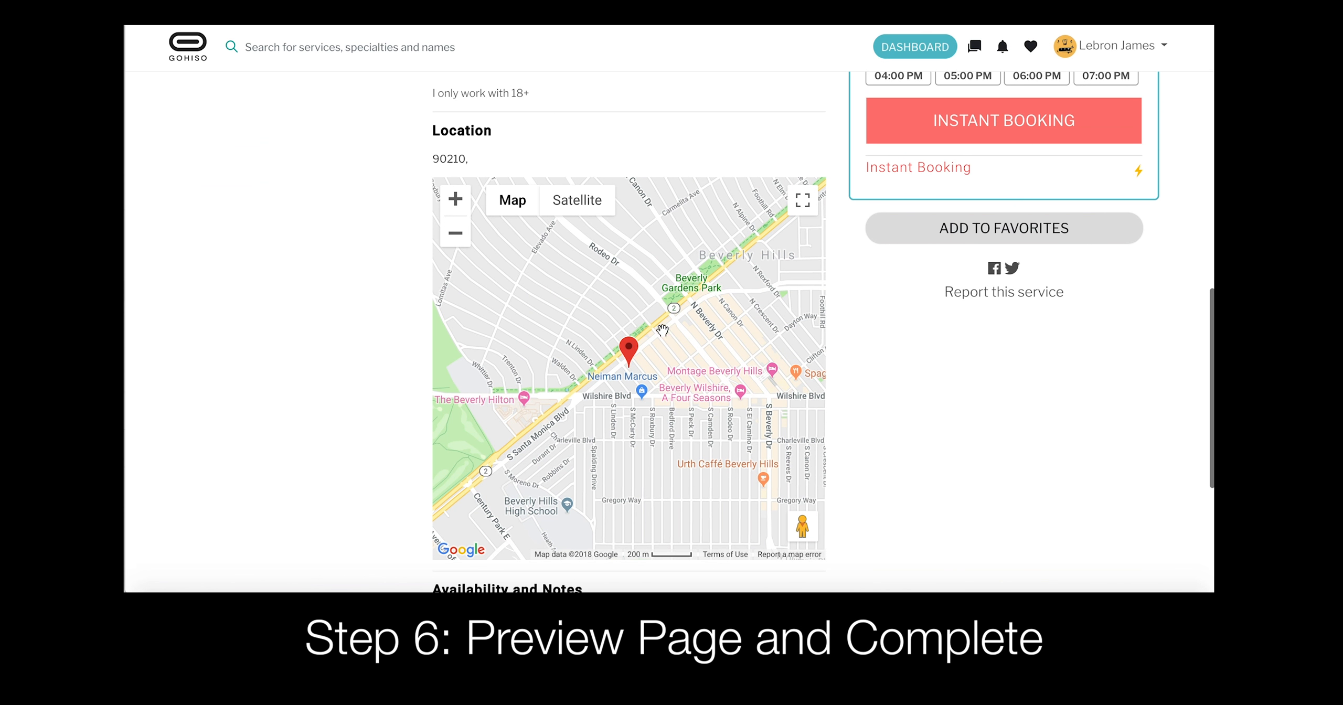
scroll(662, 330, up, 8)
scroll(662, 329, up, 5)
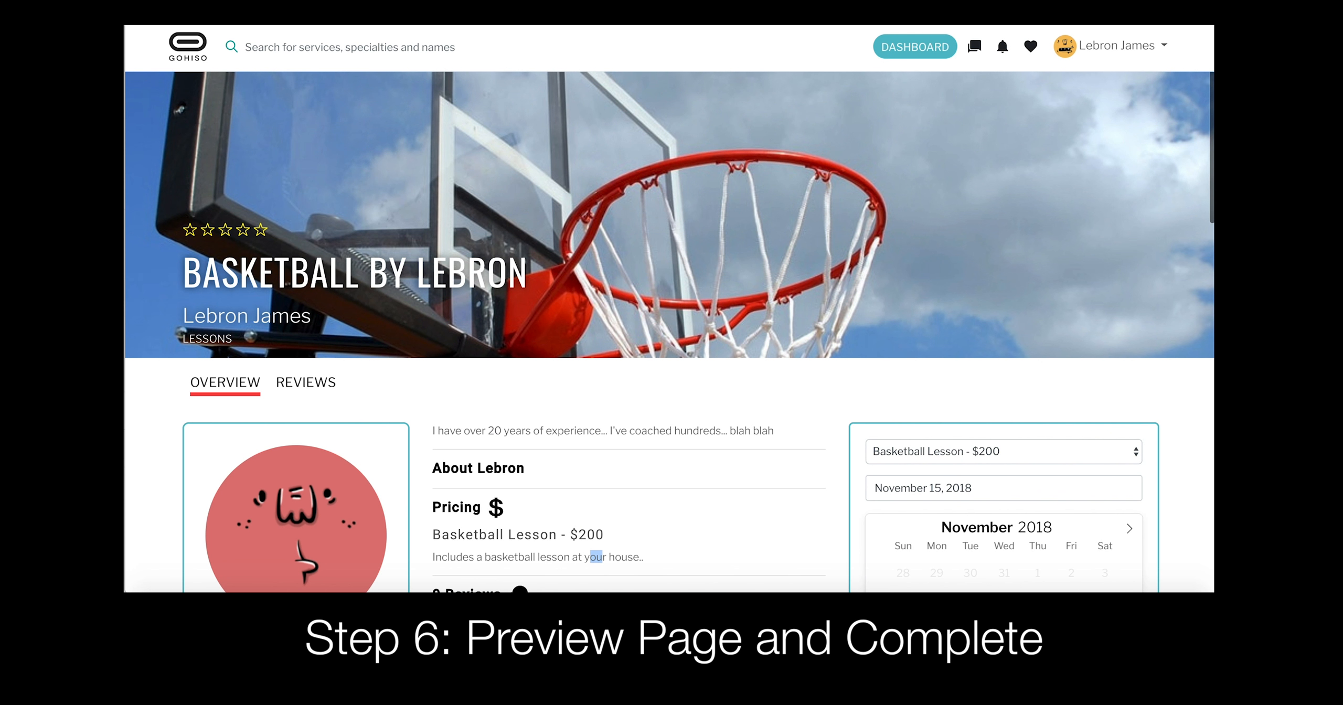
Step: Return to the dashboard's service list, open the basketball service for editing and review its basic details
click(900, 52)
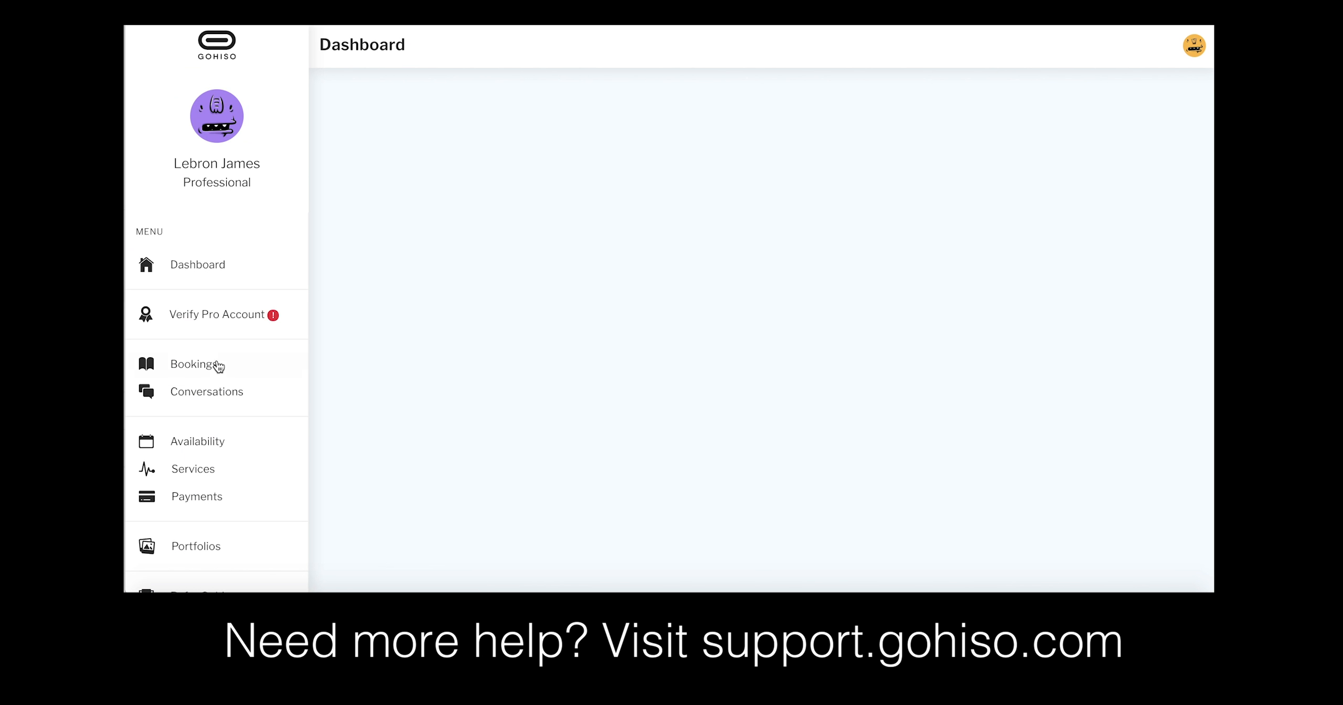
click(201, 467)
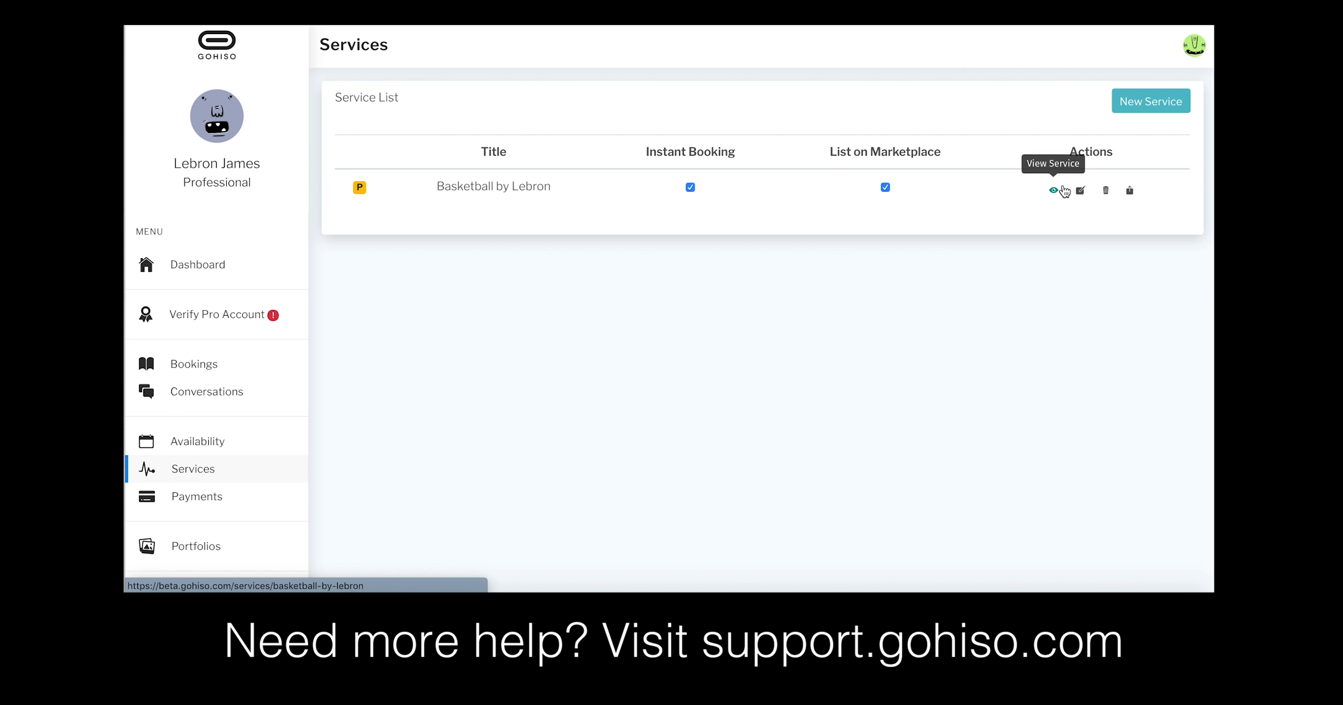
click(1080, 191)
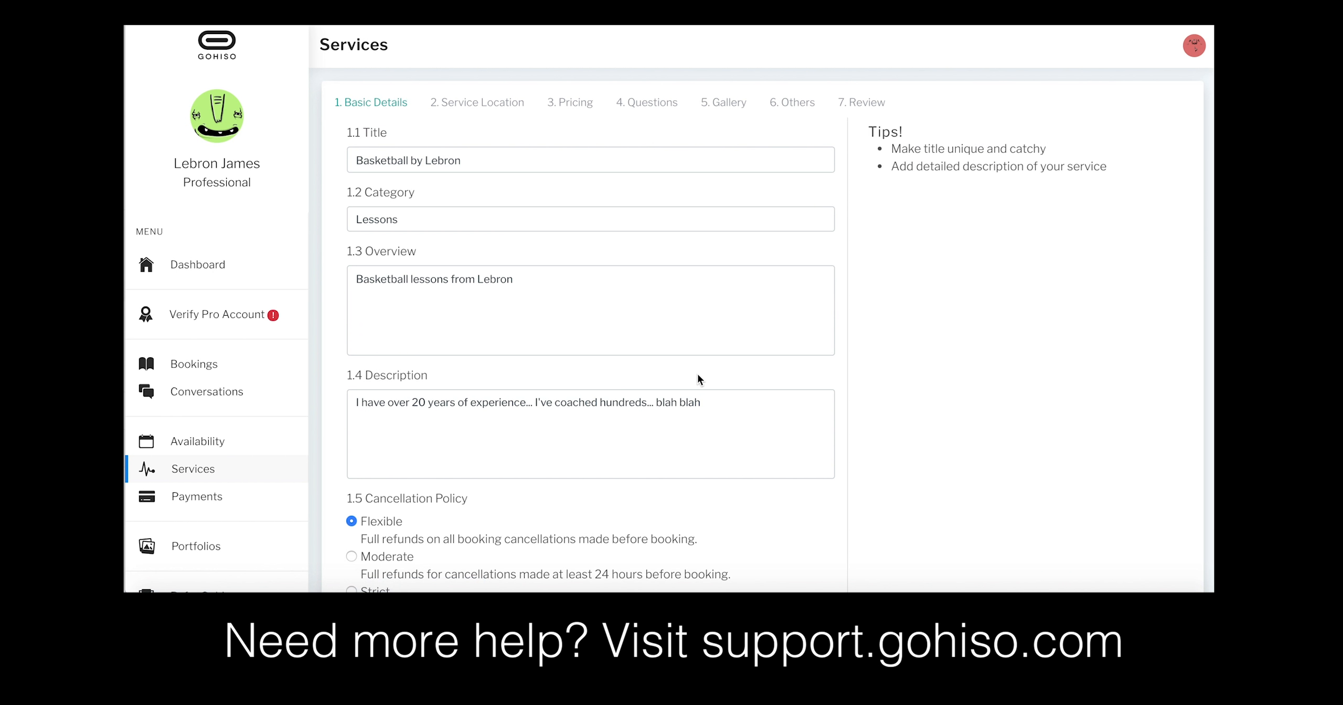
scroll(696, 373, down, 3)
scroll(696, 374, up, 3)
Step: Go through the service's location, pricing, questions, gallery and other settings without changing them
click(506, 105)
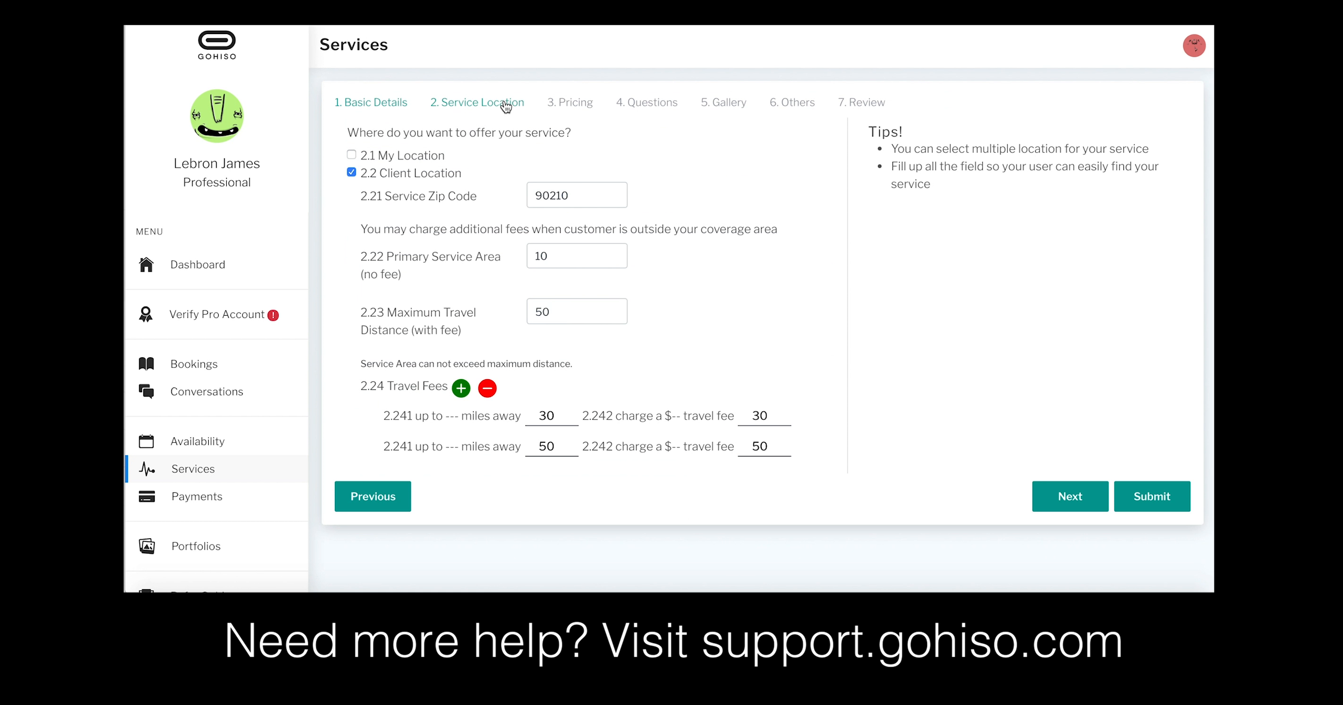
click(564, 109)
click(629, 110)
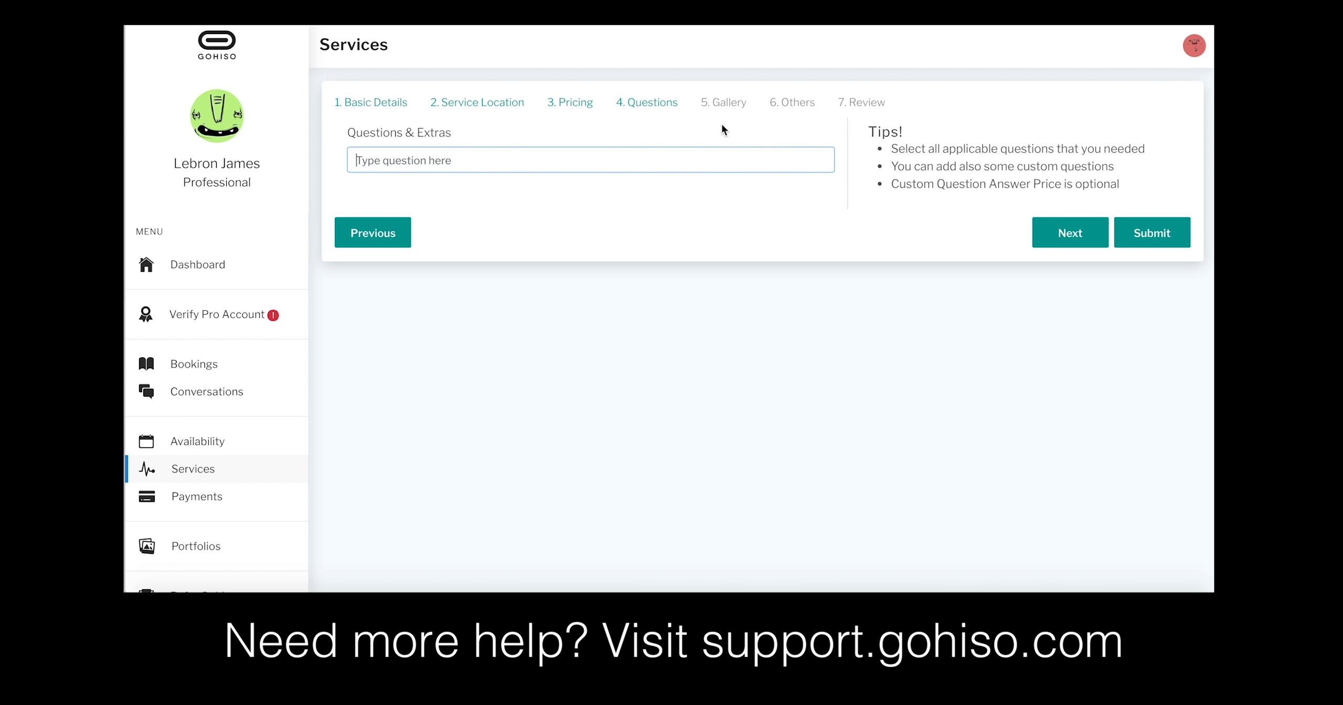
click(727, 105)
click(803, 104)
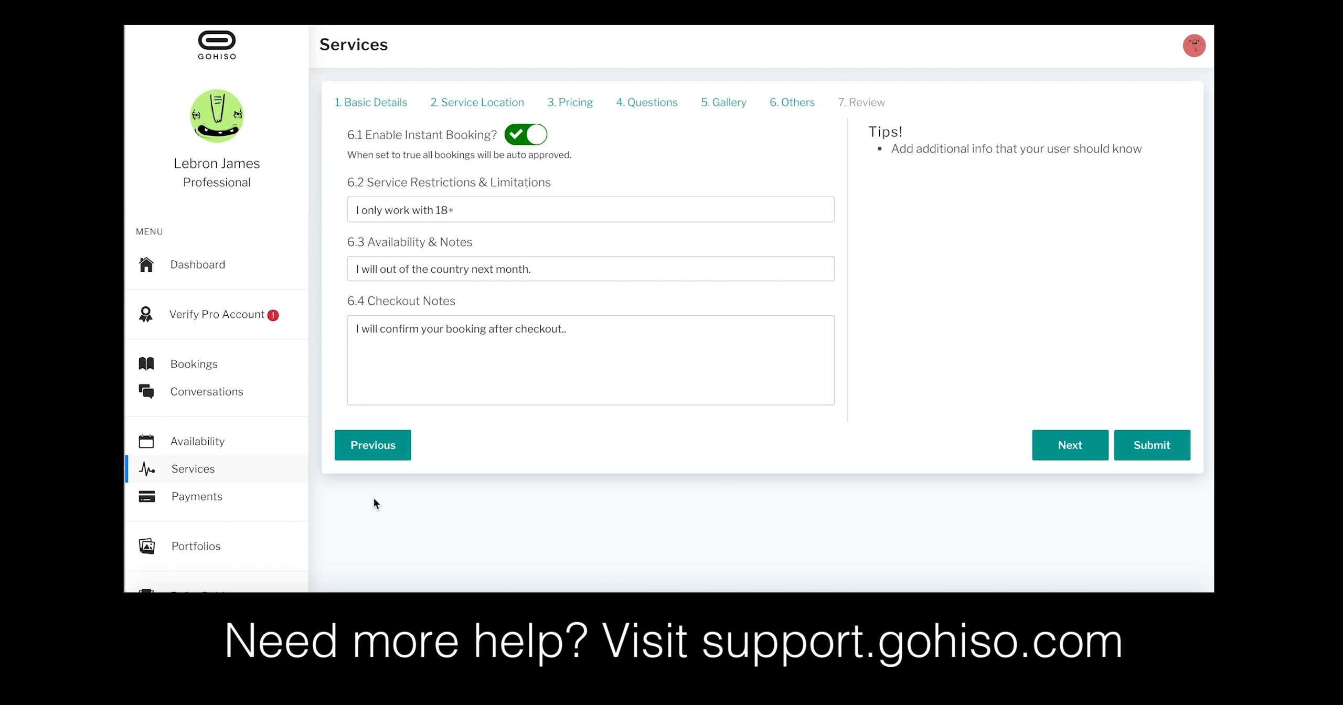
Step: Leave the service editor for the service list and view the basketball service's public page again
click(263, 470)
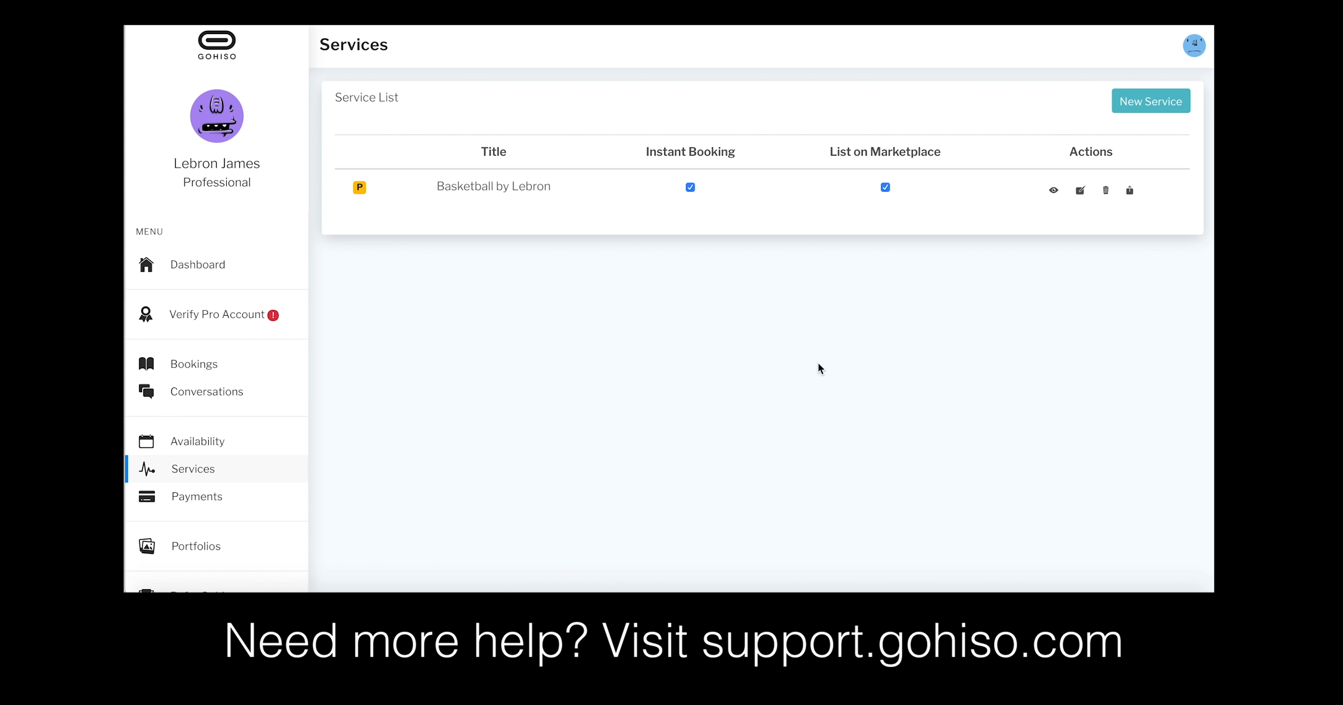
click(1052, 191)
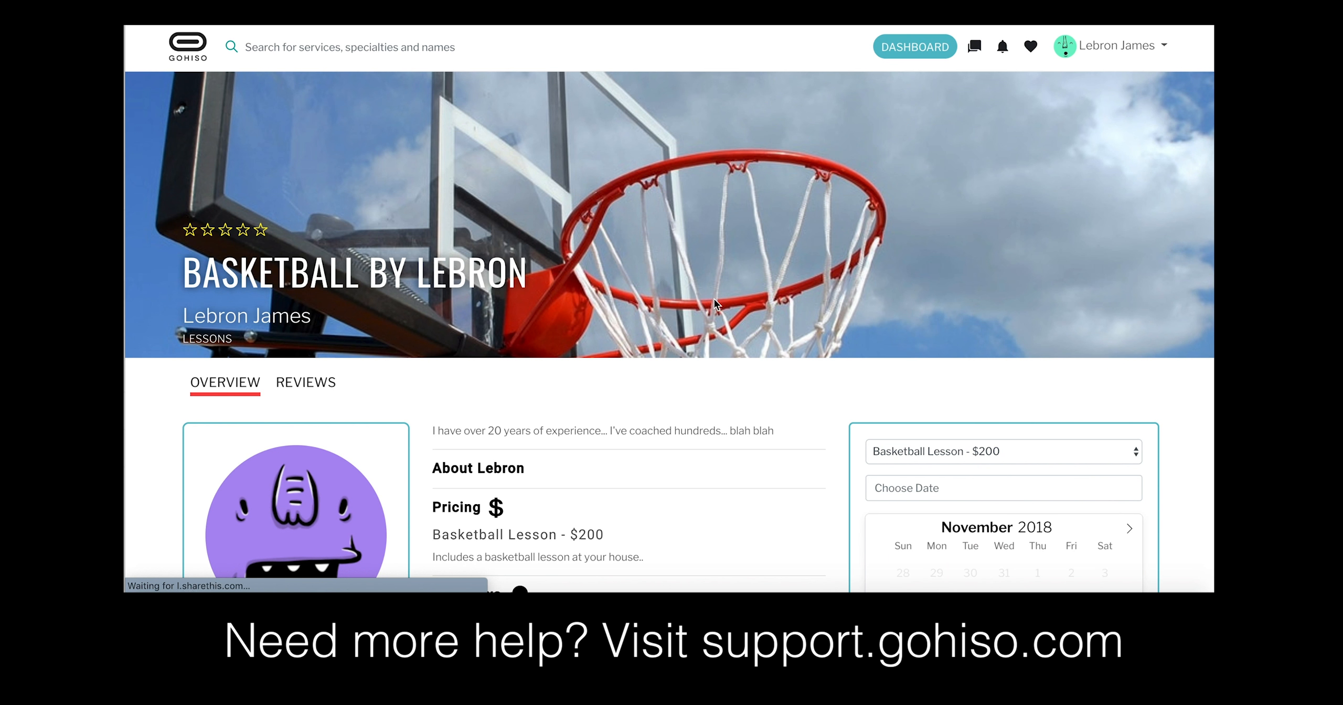
scroll(713, 299, down, 4)
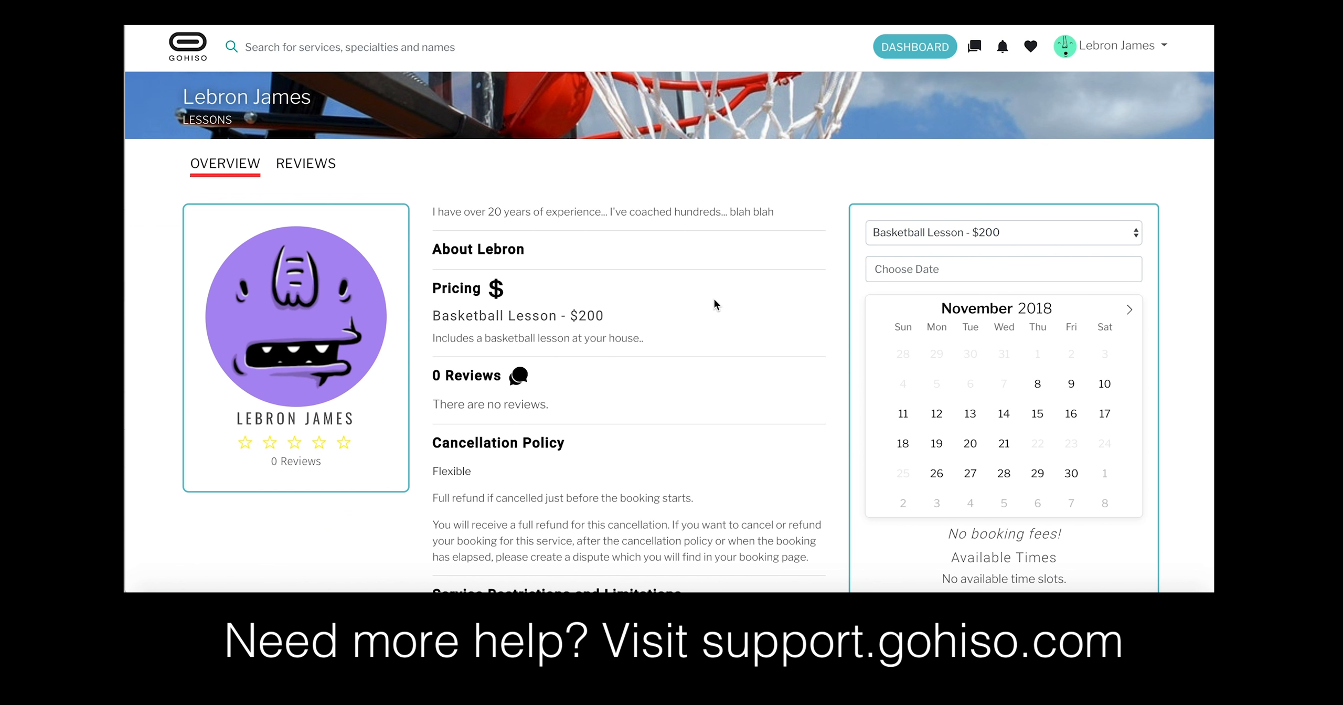